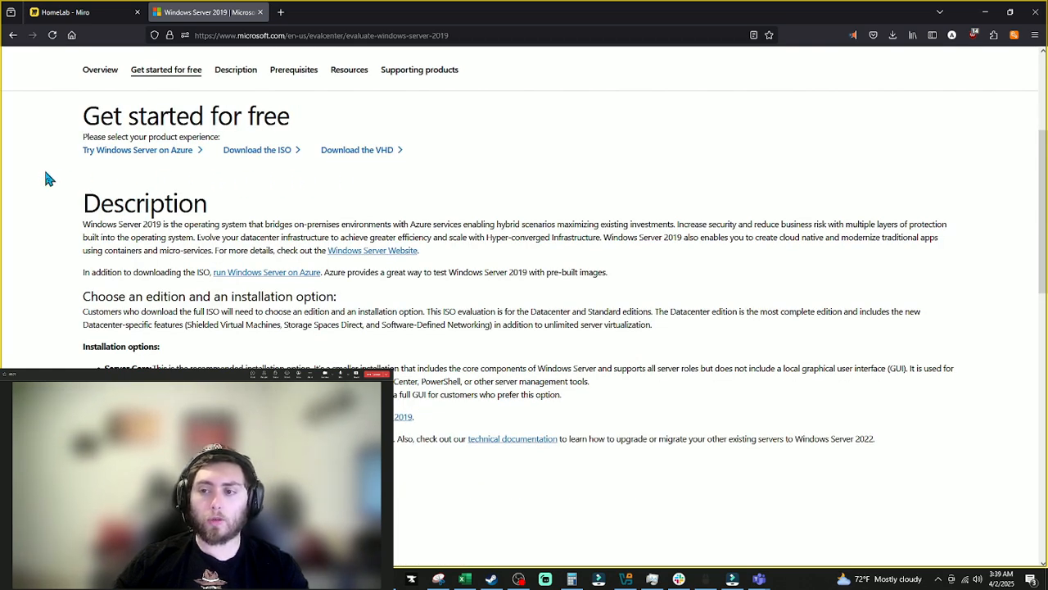
Step: Open the Windows Server 2019 evaluation ISO download and look over the free trial registration form
left_click_drag(84, 149, 396, 163)
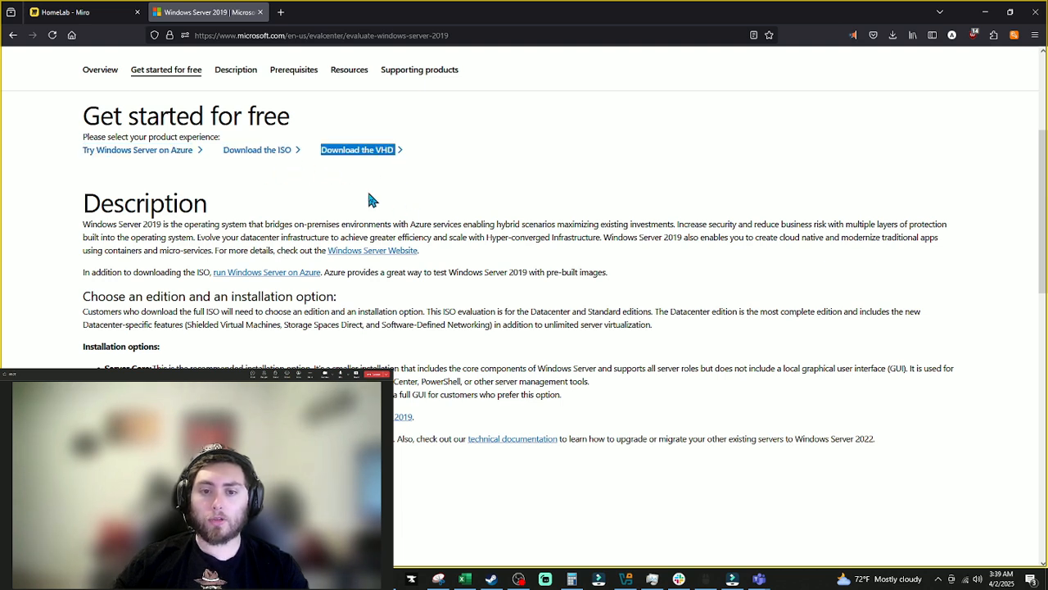
left_click(256, 161)
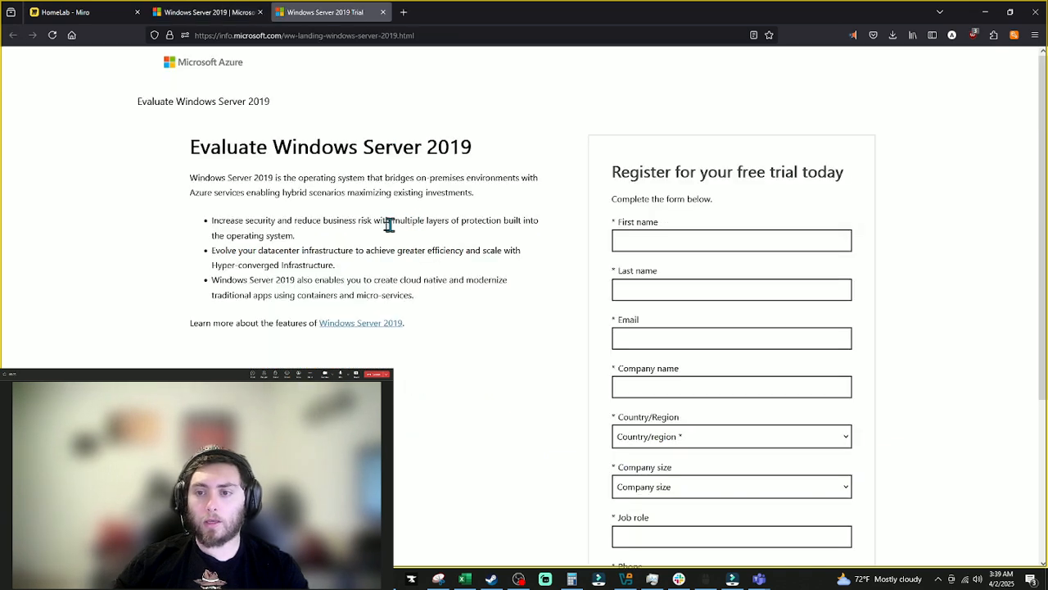
left_click_drag(606, 173, 848, 169)
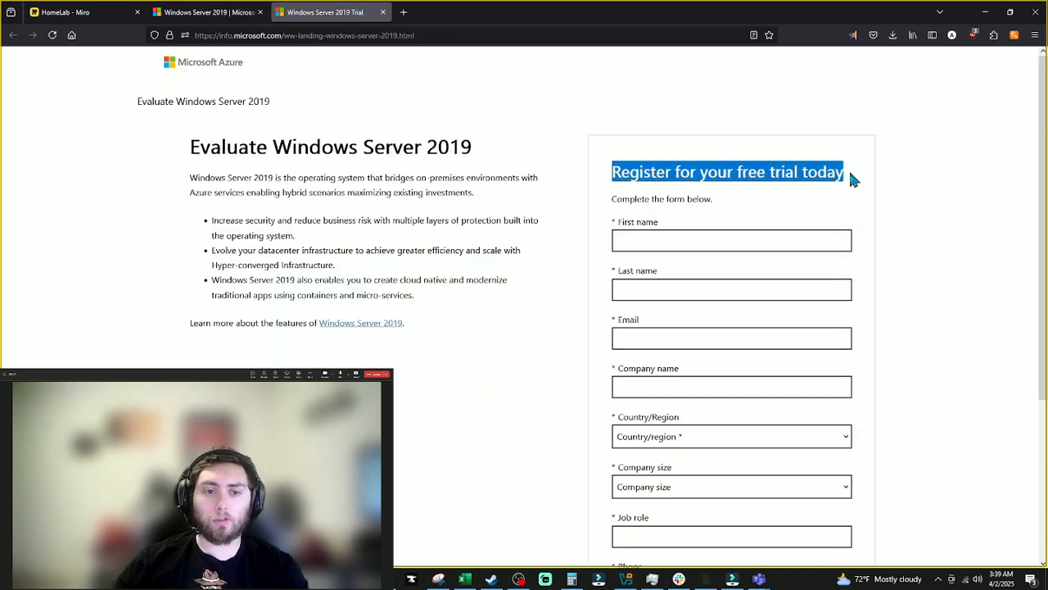
left_click(426, 215)
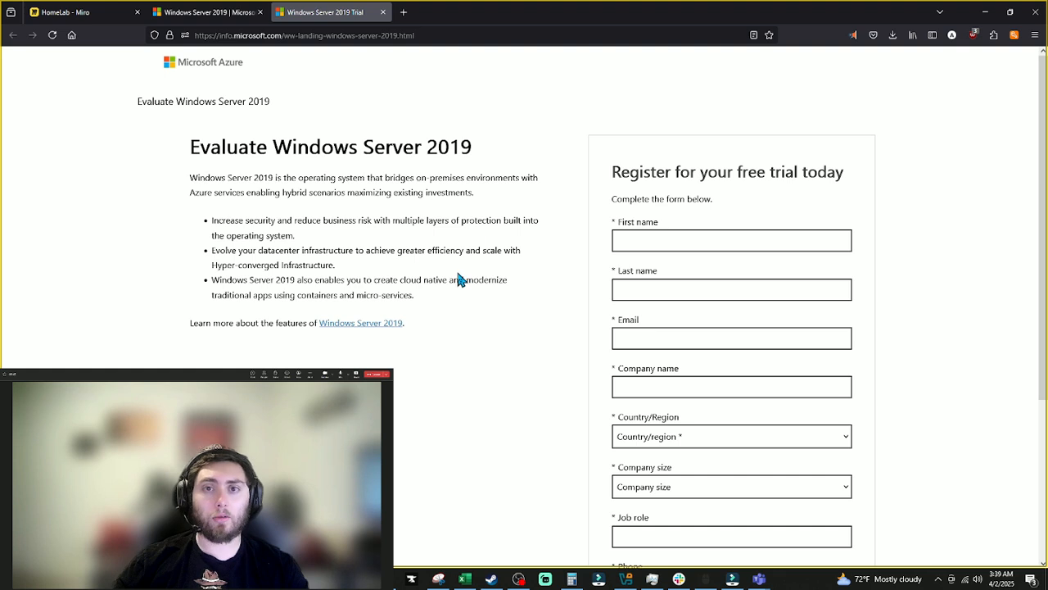
Step: Switch to the Samba AD versus Windows Server 2019 table in Snipping Tool and circle "Full native support" with the pen
key("alt+Tab")
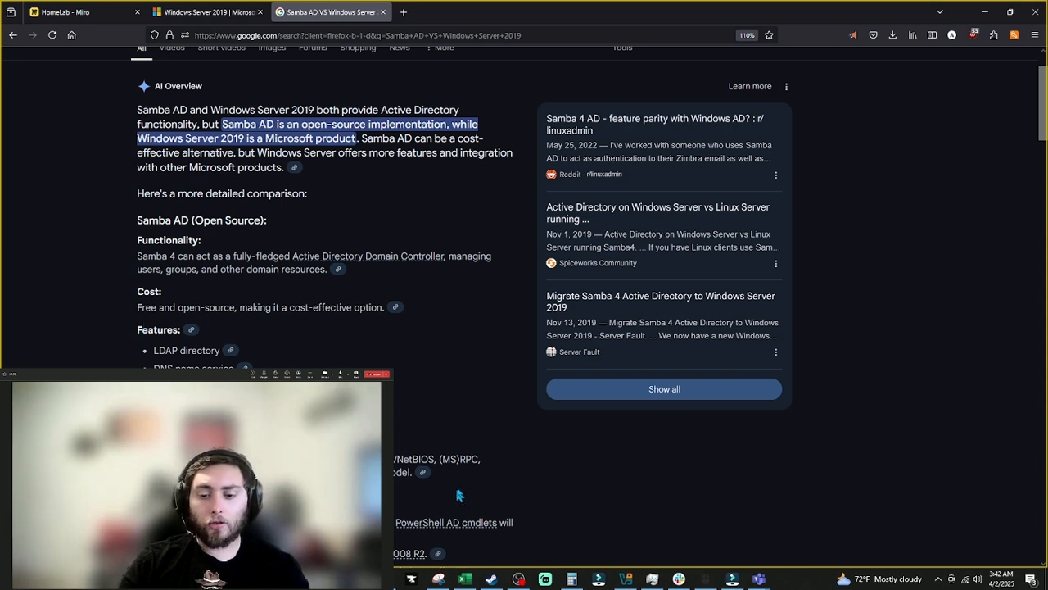
left_click(438, 578)
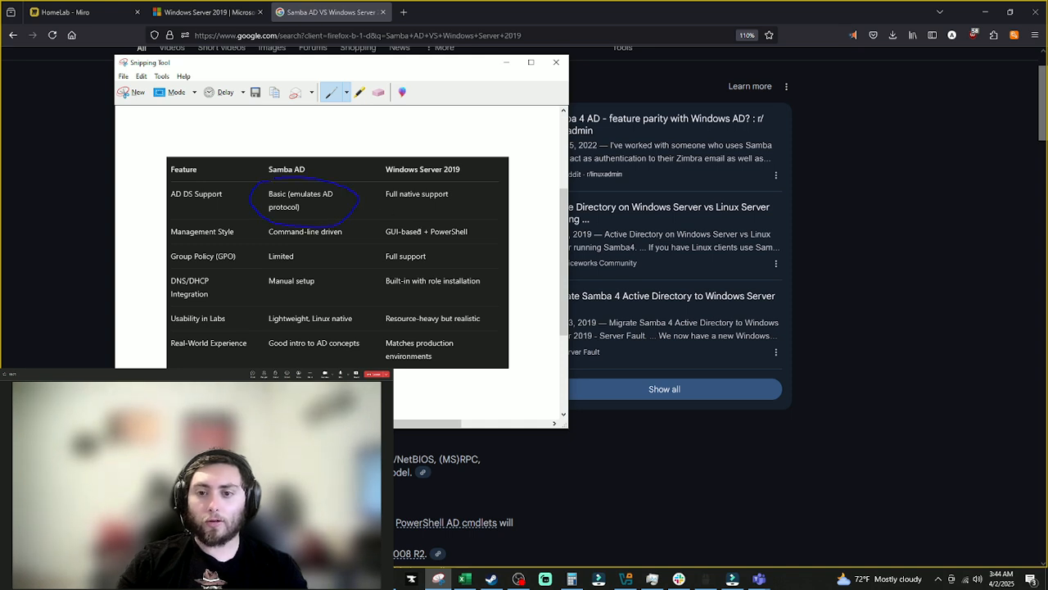
mouse_move(391, 211)
left_mouse_down()
mouse_move(455, 173)
mouse_move(385, 182)
left_mouse_up()
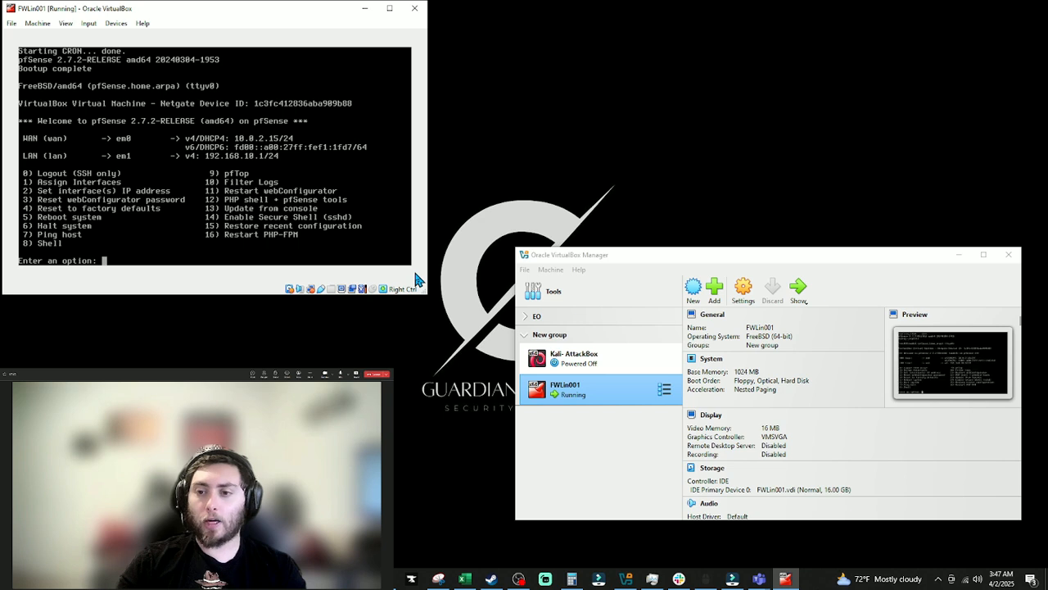
Step: Open the Shell on FWLin001 by choosing option 8 at the pfSense console prompt
key("Up")
key("BackSpace")
key("BackSpace")
key("BackSpace")
type("8")
key("Return")
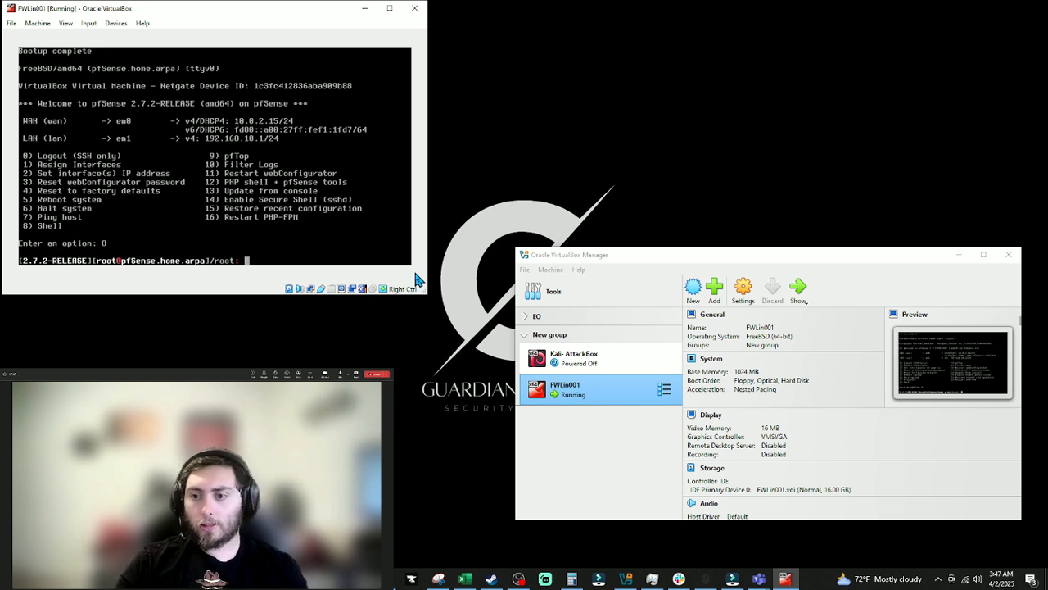
Step: Test the firewall's internet connectivity by pinging 8.8.8.8, and stop the ping after a few replies
type("ping ")
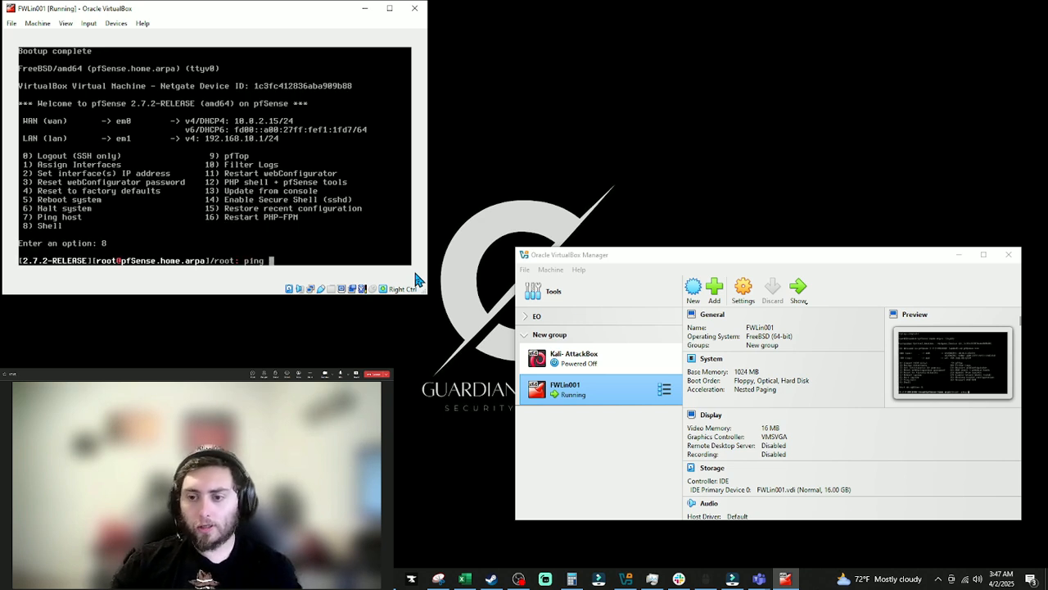
type("8.8.8.8")
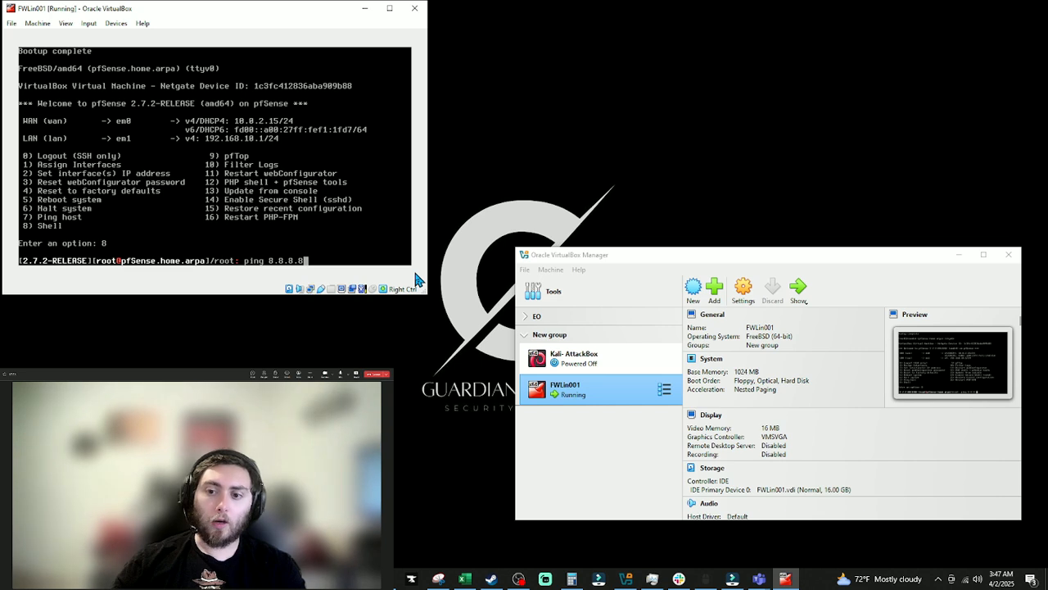
key("Return")
key("ctrl+c")
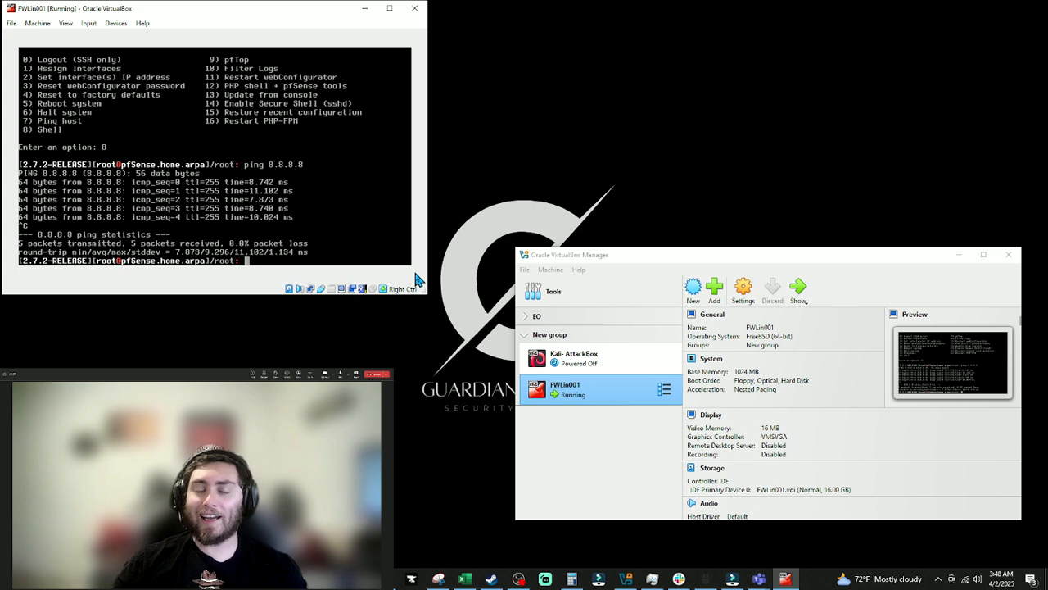
Step: Start creating a virtual machine named DCWin001 and store it in A:\Lab Series\New group
left_click(691, 284)
type("DCWin001")
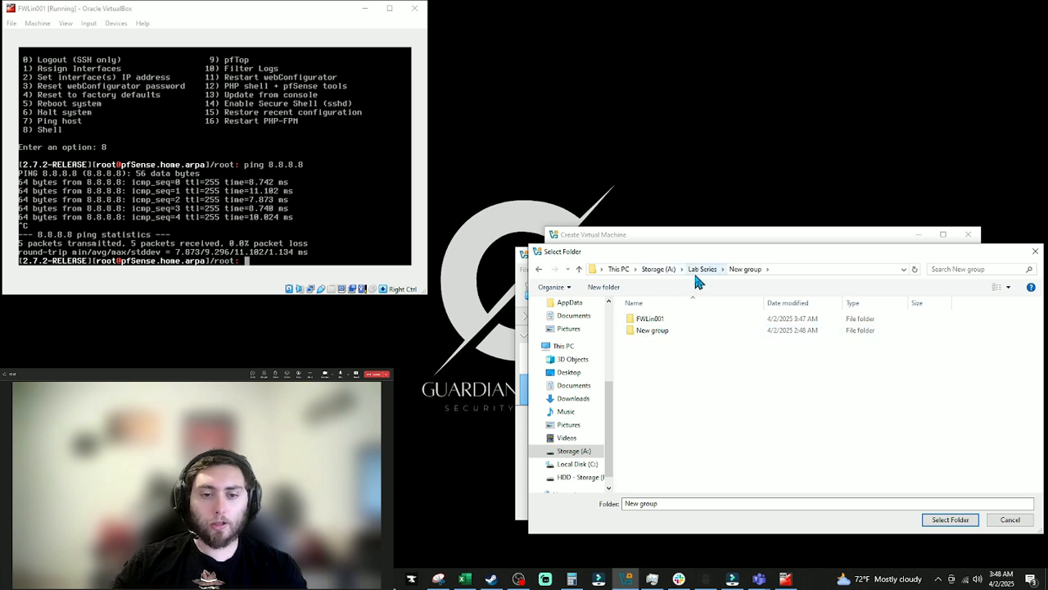
double_click(660, 331)
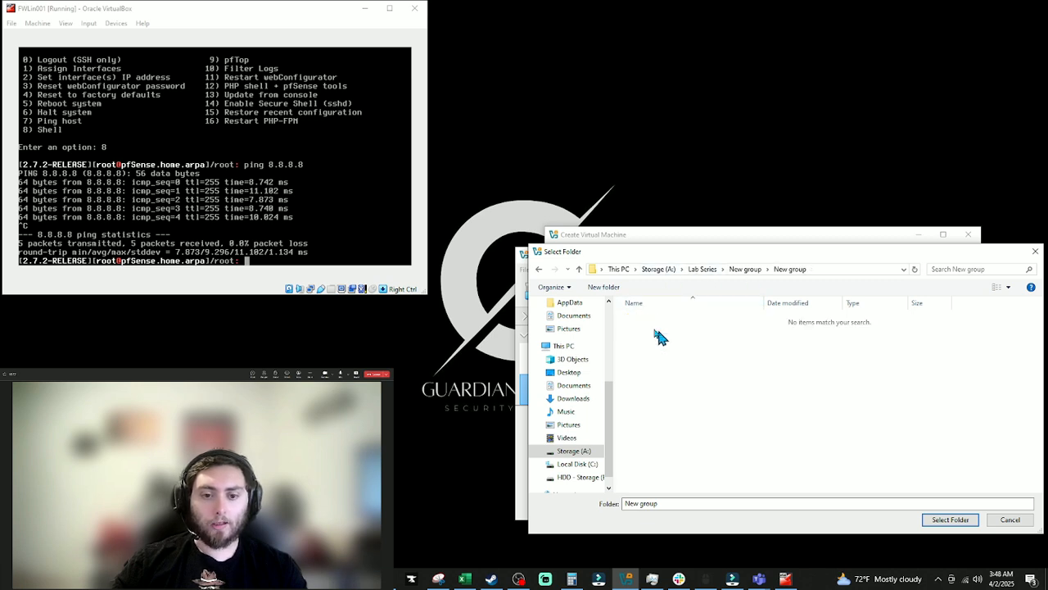
left_click(538, 269)
key("Return")
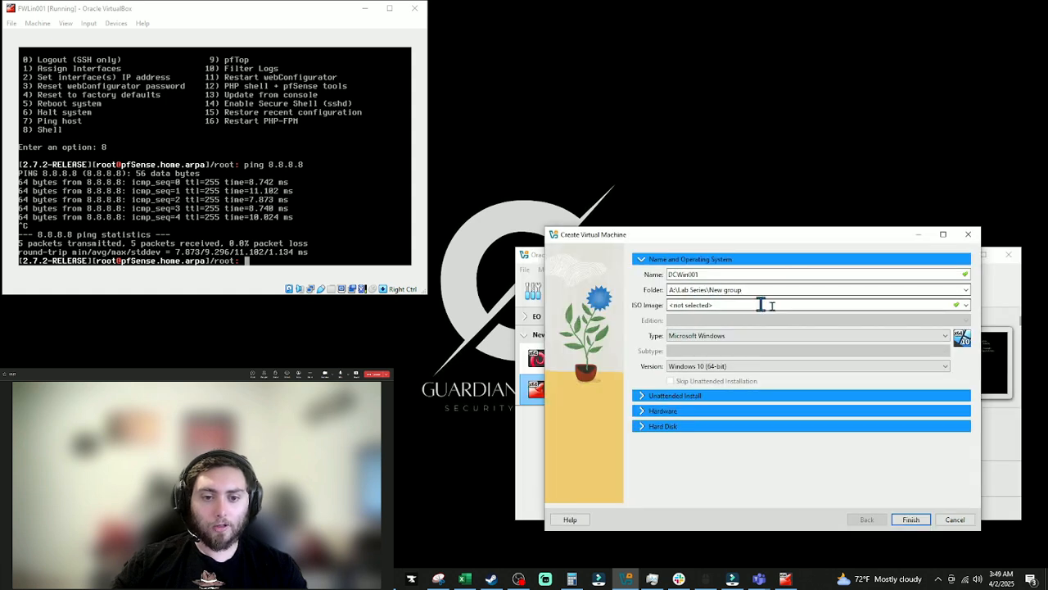
Step: Use WIN2019SERV.iso with the Windows Server 2019 Standard Evaluation (Desktop Experience) edition, and skip the unattended installation
left_click(967, 306)
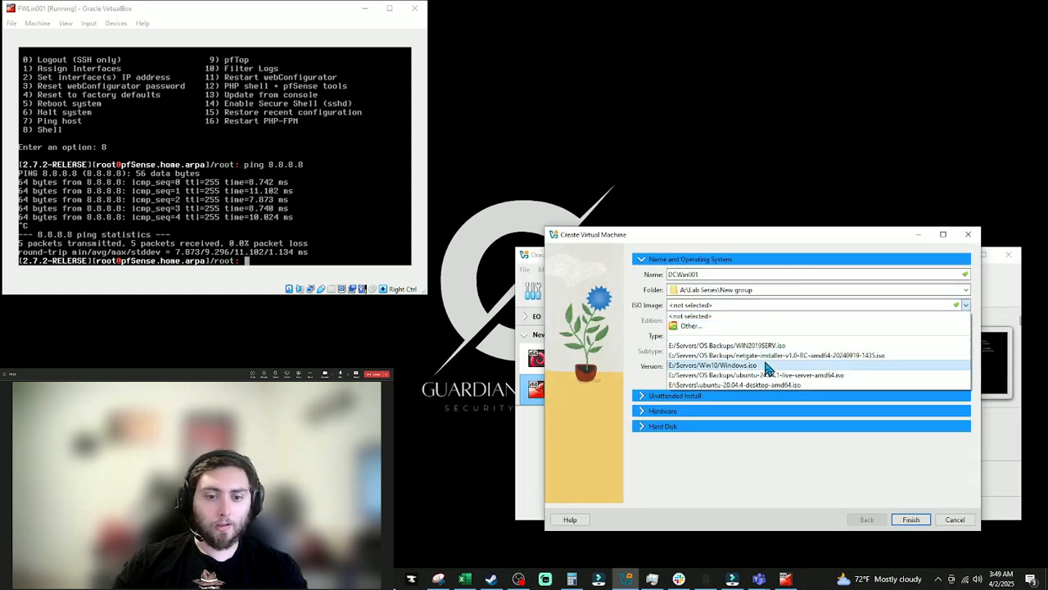
left_click(726, 345)
left_click(693, 320)
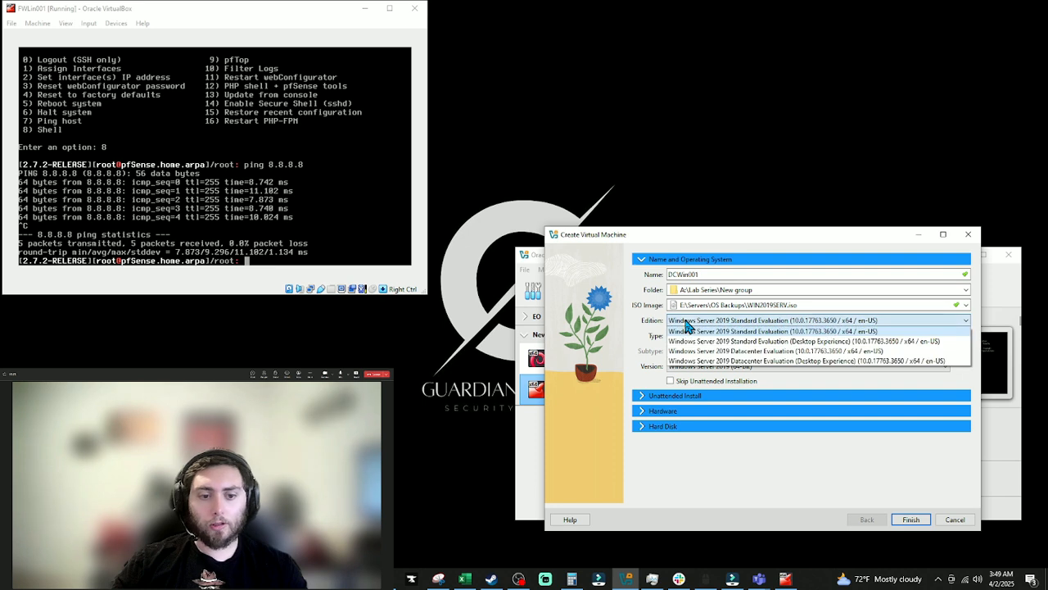
left_click(734, 341)
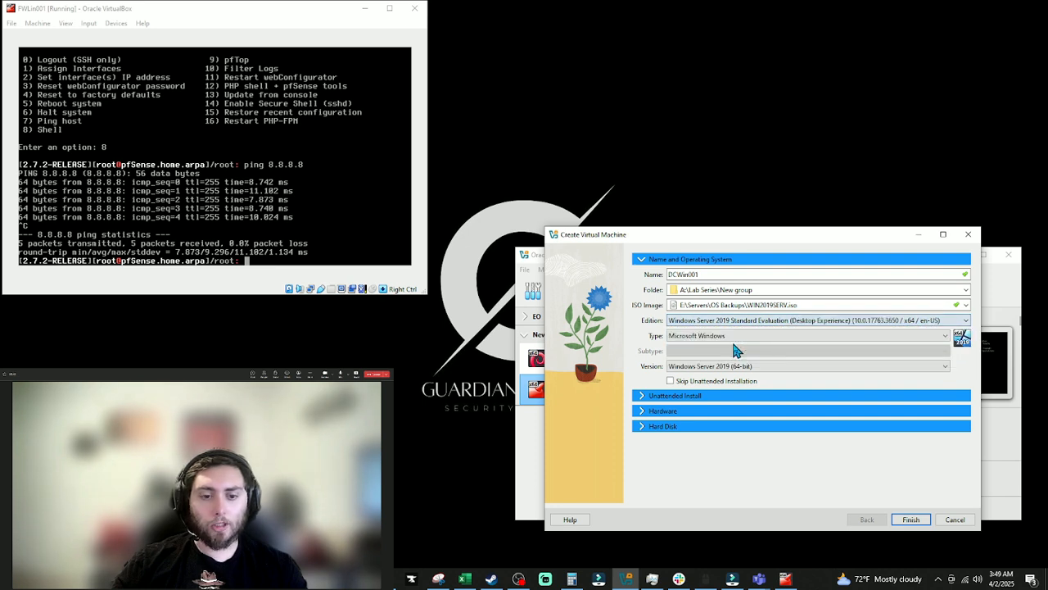
left_click(761, 320)
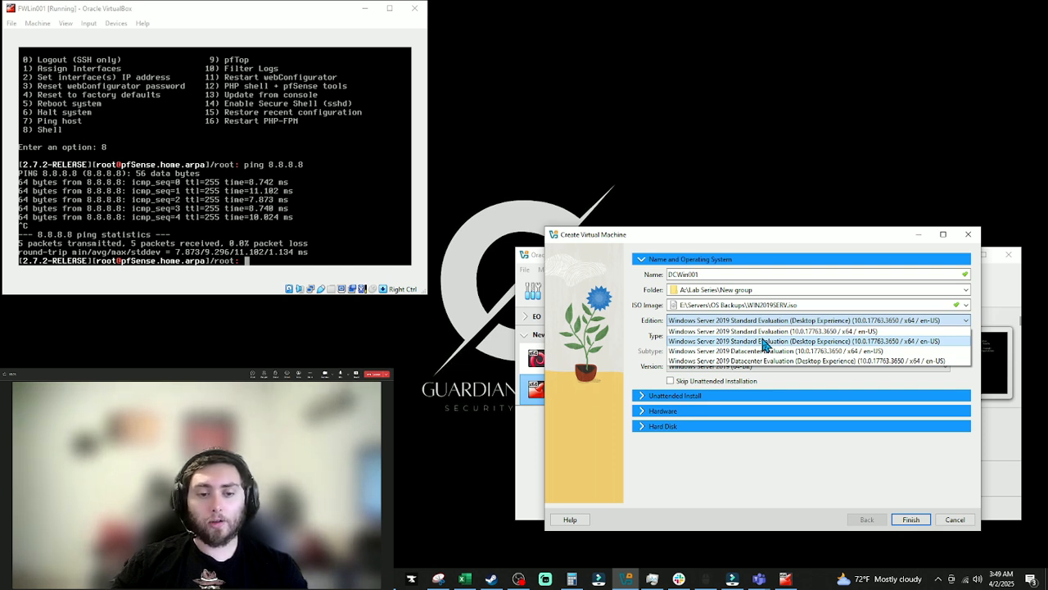
left_click(764, 342)
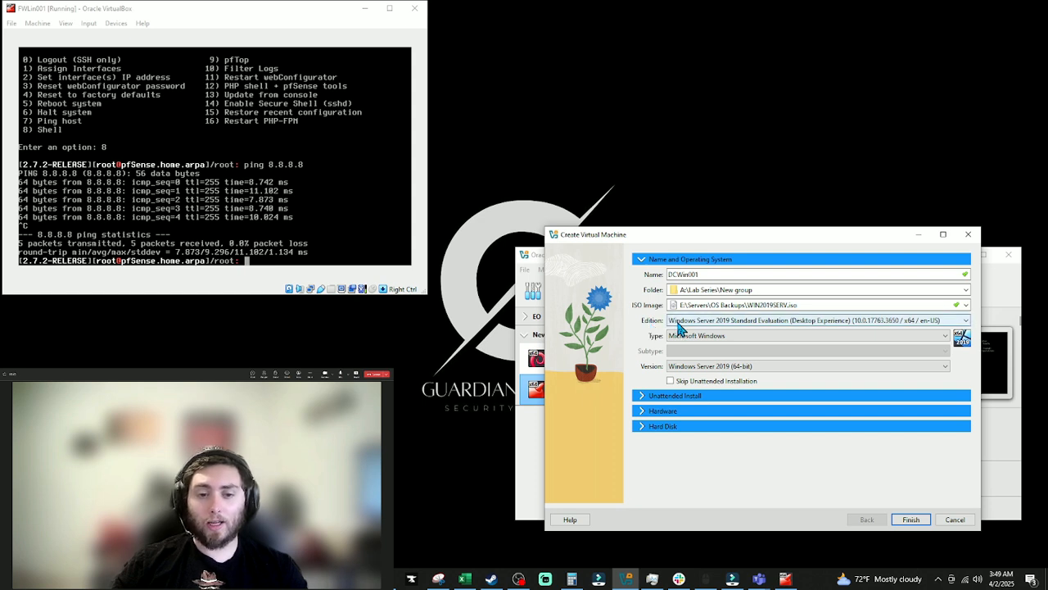
left_click(688, 382)
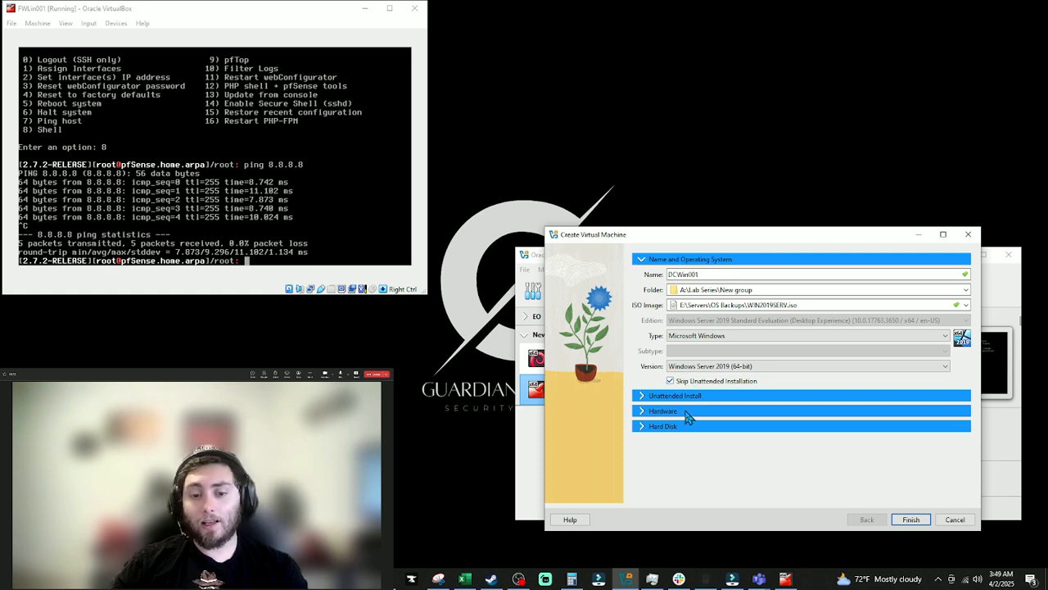
Step: Create the virtual machine with 8192 MB of base memory, 2 processors and a 100 GB virtual hard disk
left_click(686, 416)
left_click(732, 303)
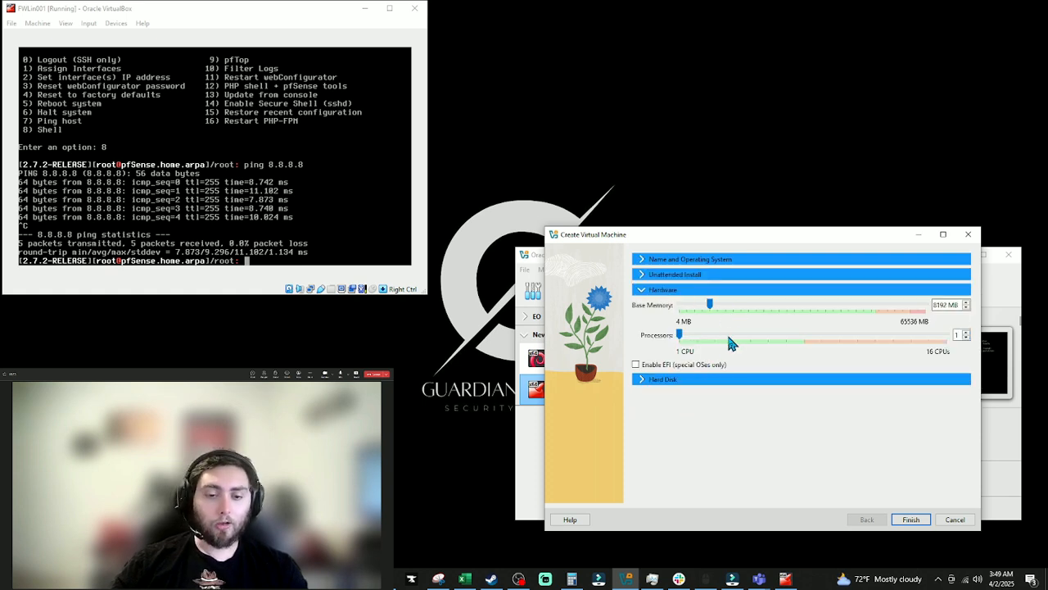
left_click(730, 338)
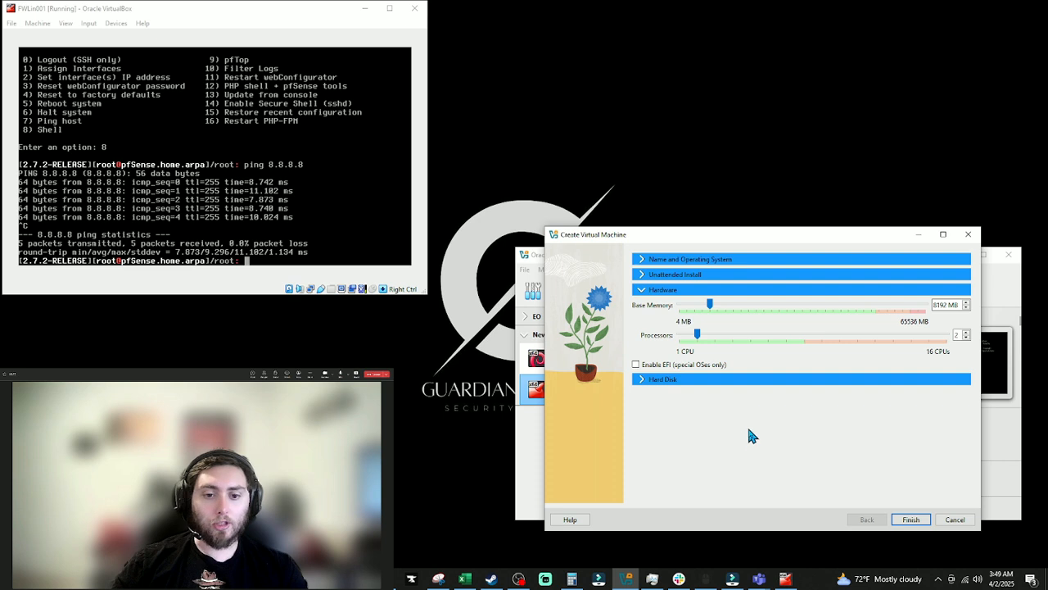
left_click(688, 378)
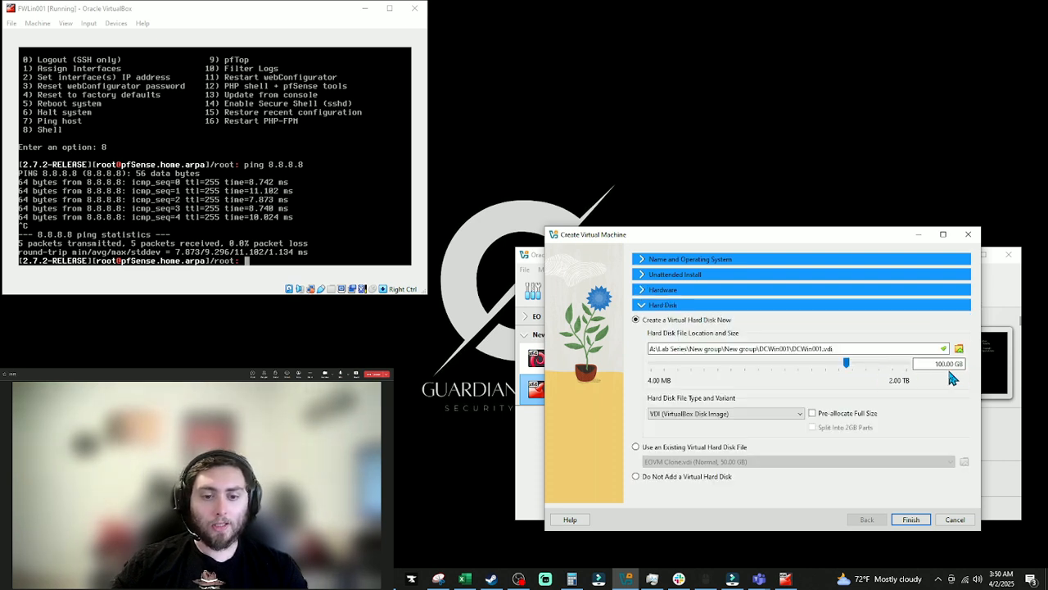
left_click(910, 519)
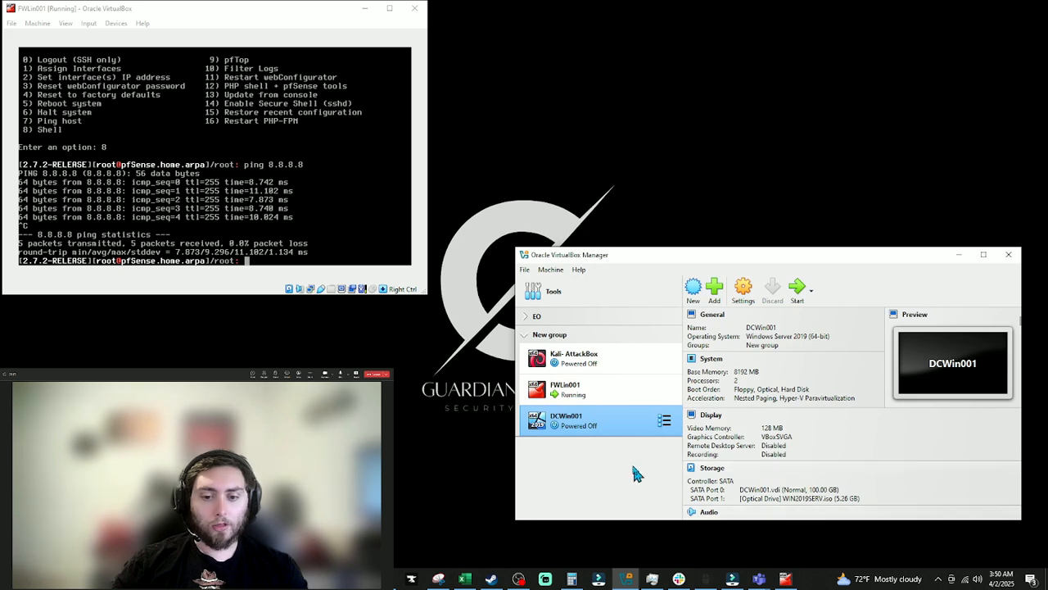
Step: Attach DCWin001's network Adapter 1 to the Internal Network LabNet and set its Promiscuous Mode to Allow All
left_click(743, 288)
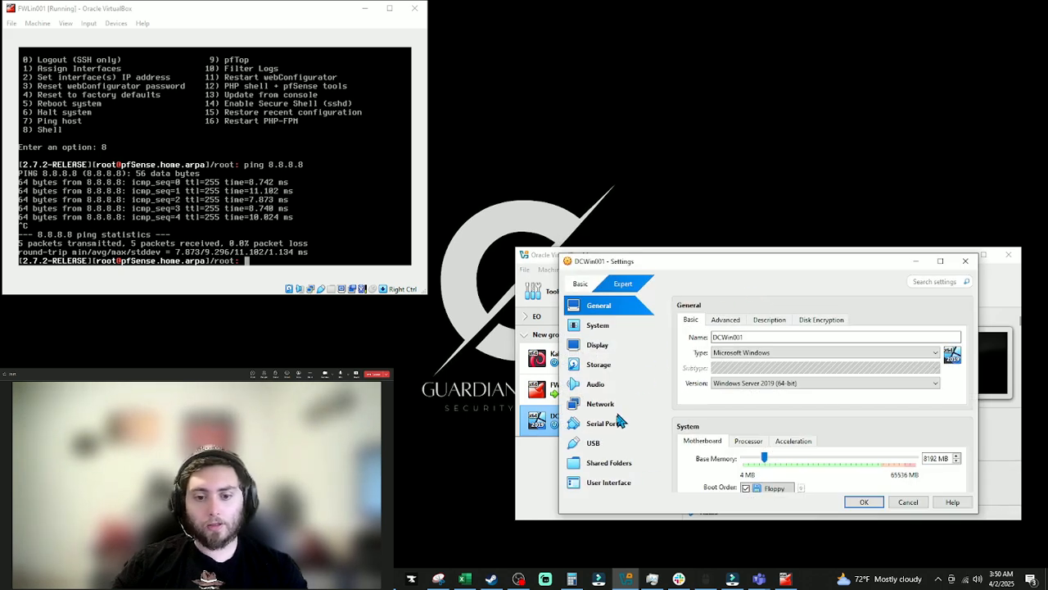
left_click(614, 409)
left_click(793, 351)
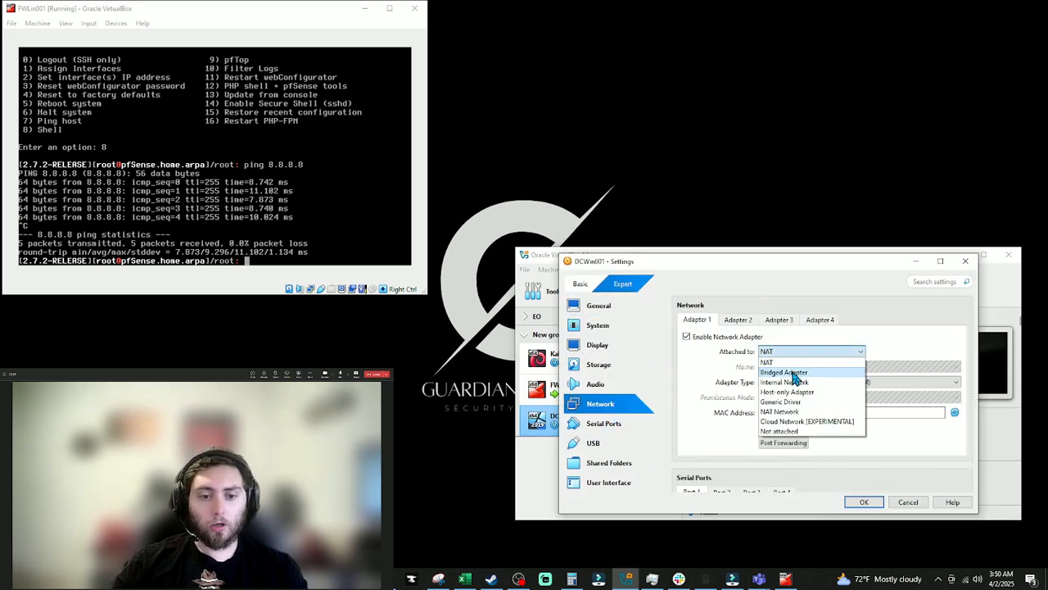
left_click(801, 382)
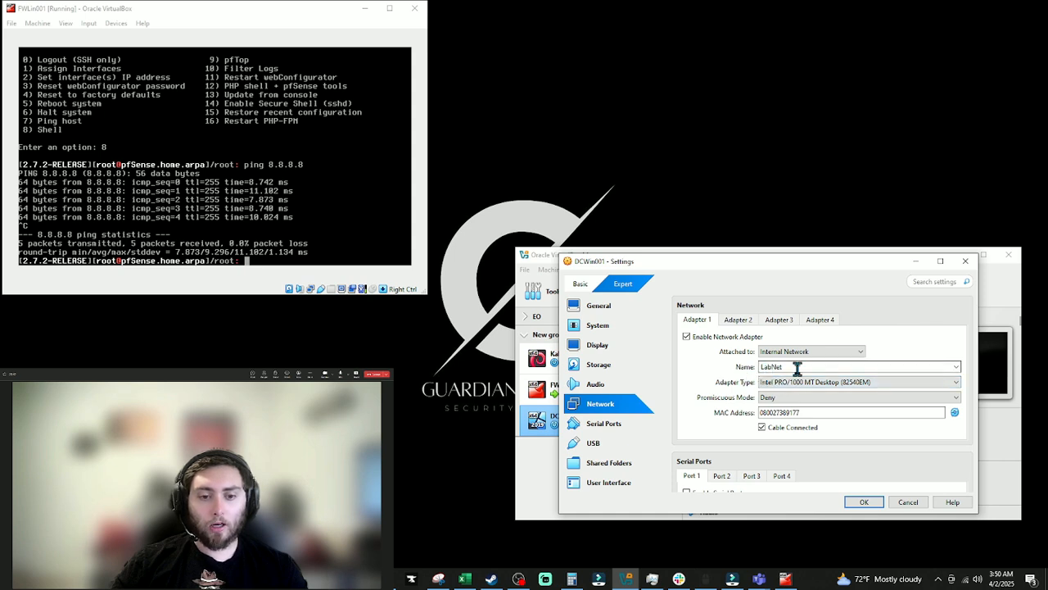
left_click(786, 397)
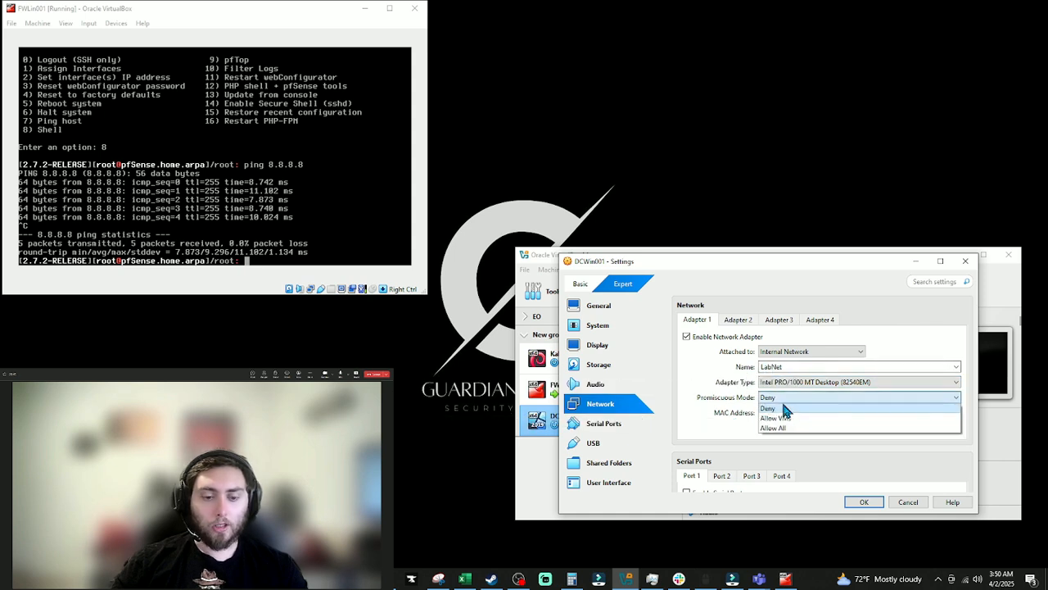
left_click(786, 425)
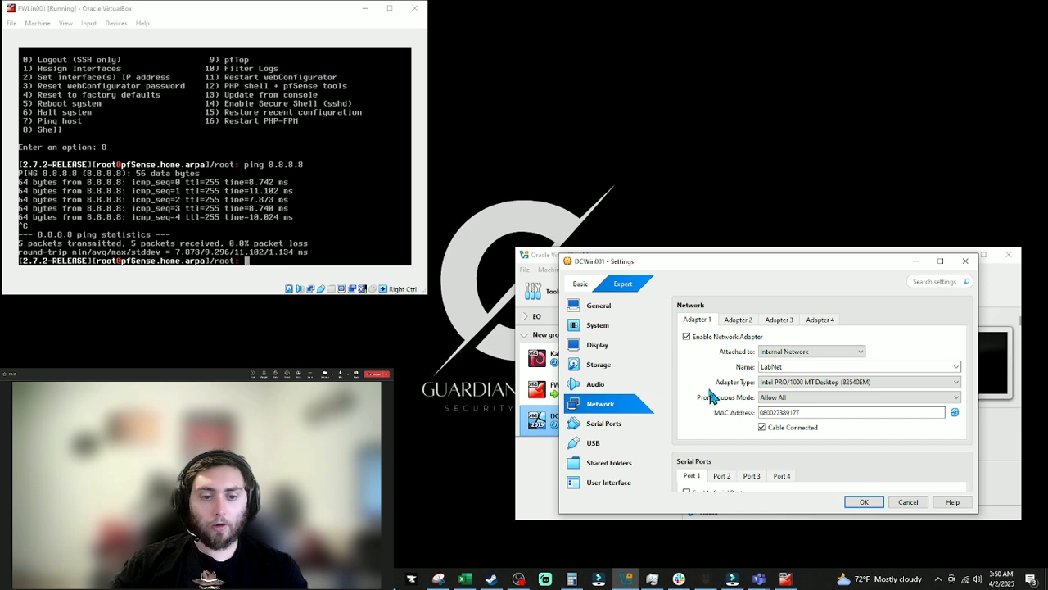
Step: Check network Adapters 2 to 4 of DCWin001, return to Adapter 1 and save the settings
left_click(738, 319)
left_click(770, 322)
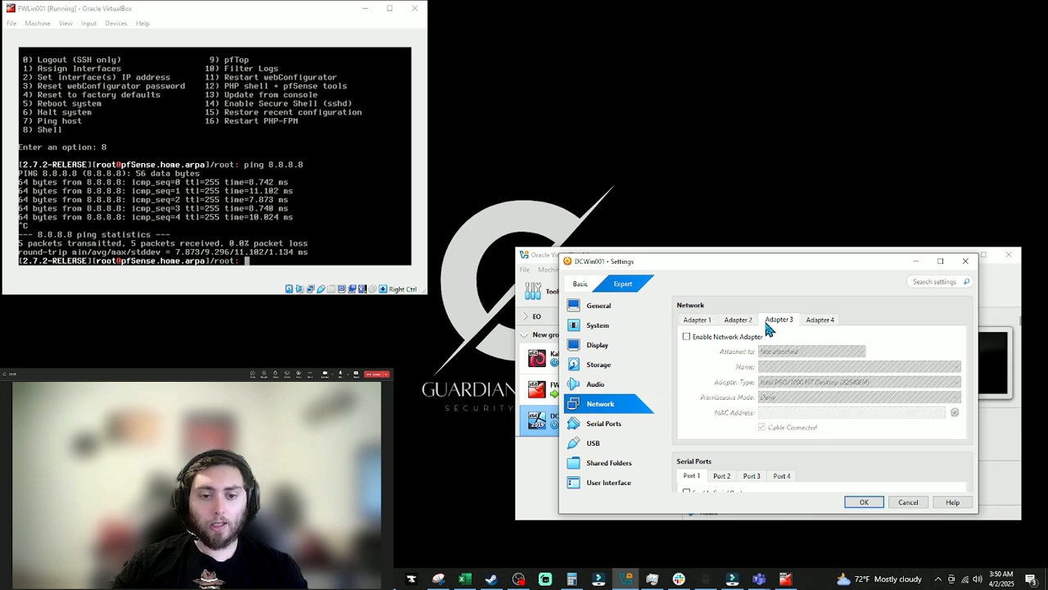
left_click(816, 321)
left_click(698, 321)
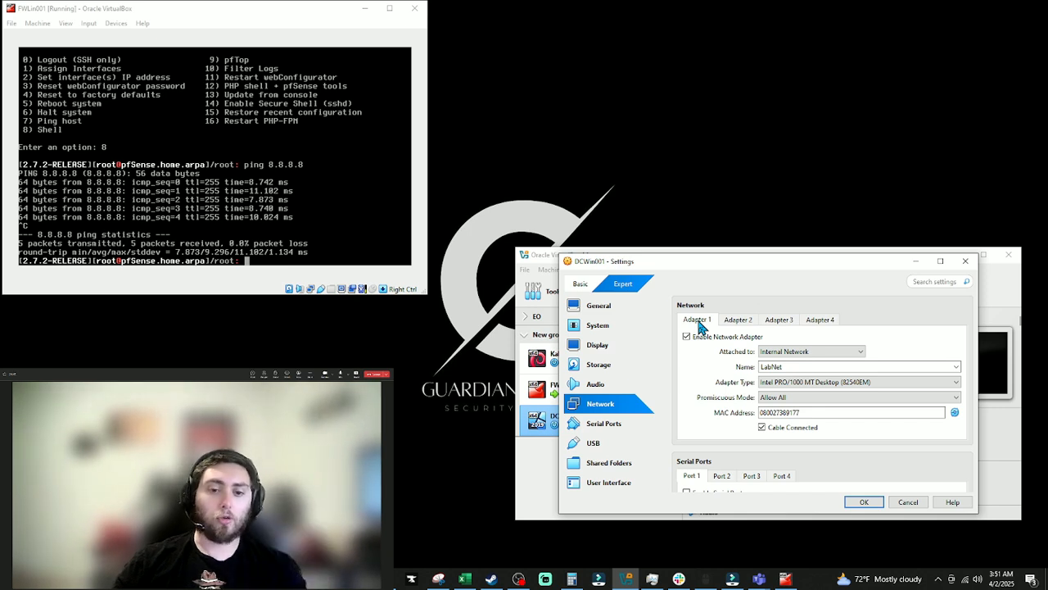
left_click(860, 504)
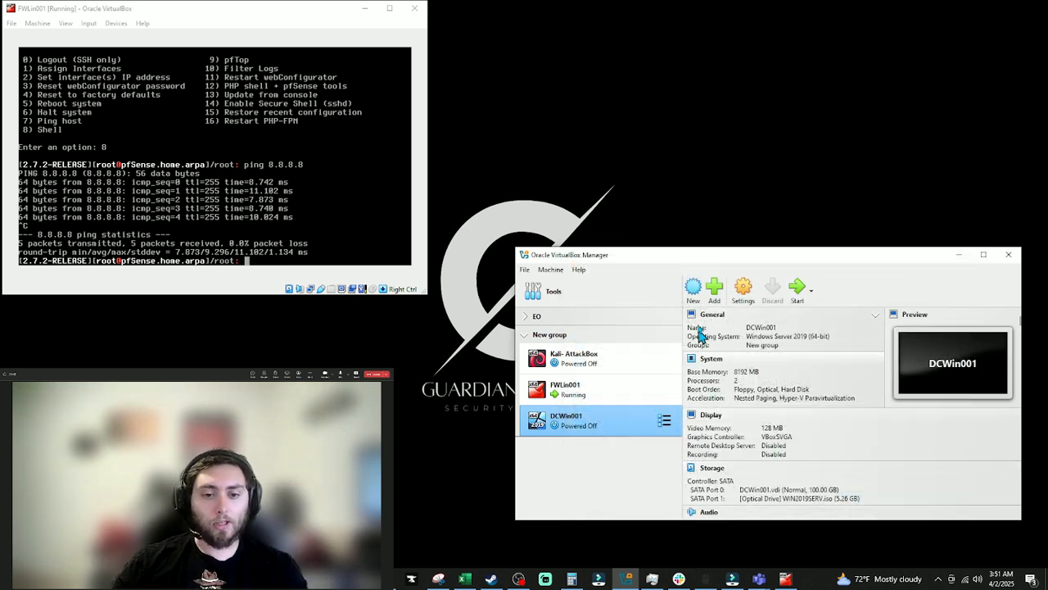
Step: Start DCWin001, dismiss the VirtualBox notifications, and begin the Windows Server 2019 installation with English (United States) and the US keyboard
double_click(589, 429)
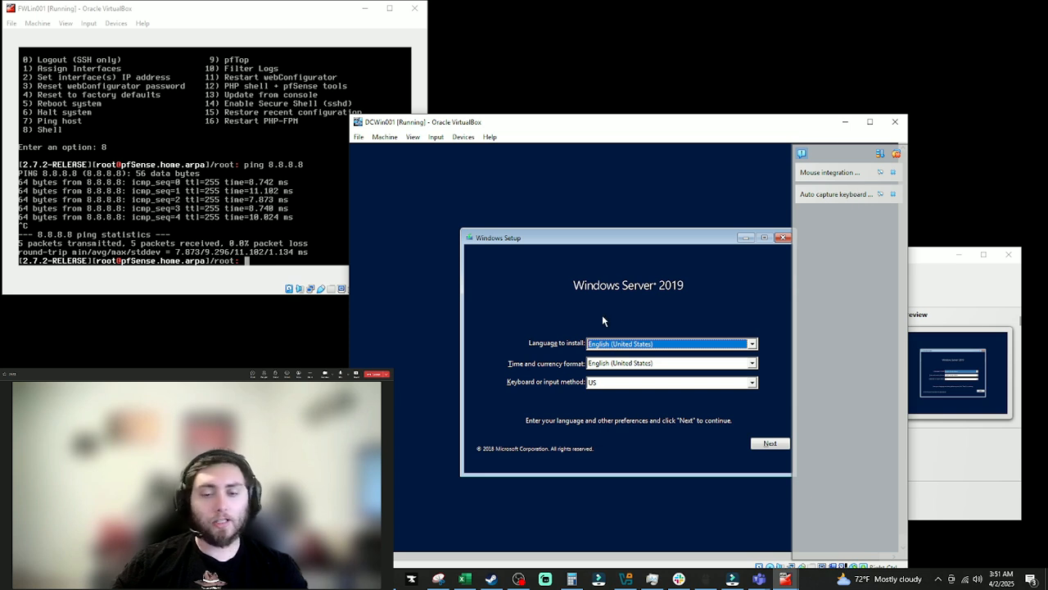
left_click(893, 173)
left_click(894, 174)
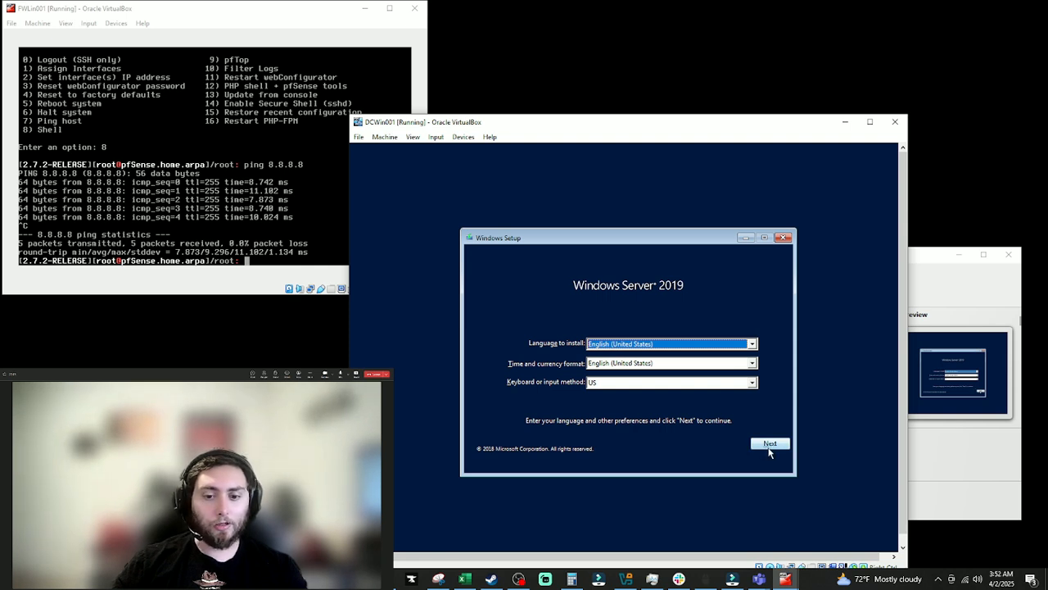
left_click(770, 447)
left_click(628, 361)
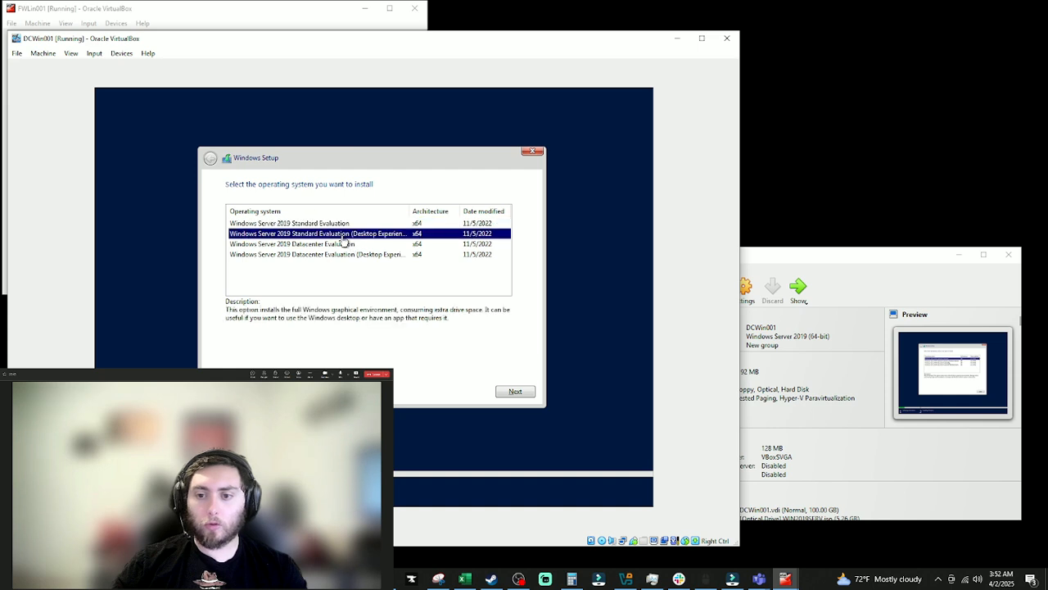
Step: Choose Windows Server 2019 Standard Evaluation (Desktop Experience) and start a custom installation on the unallocated space of Drive 0
left_click(345, 235)
left_click(334, 224)
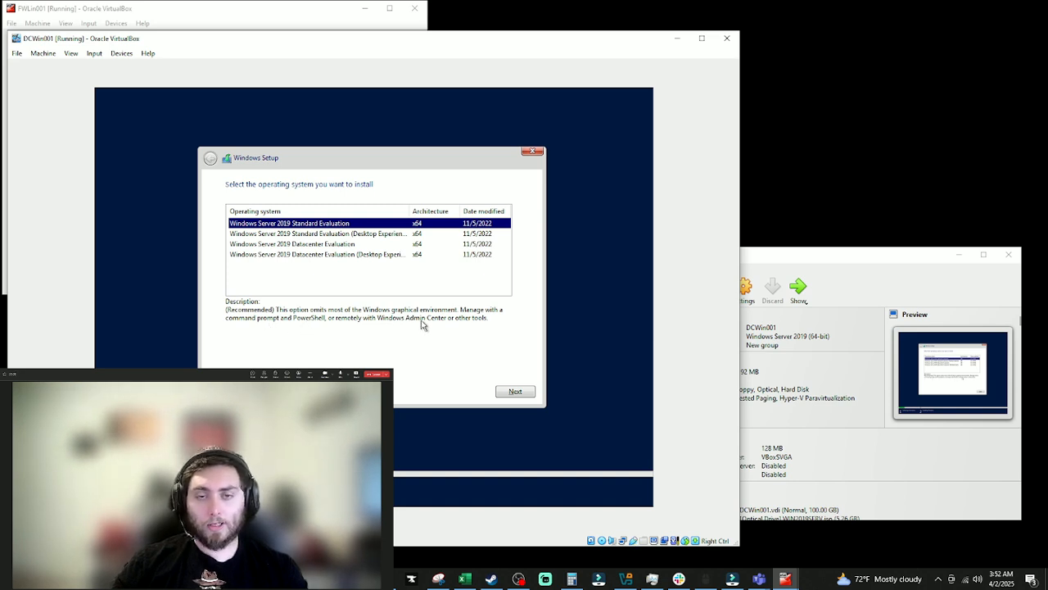
left_click(342, 235)
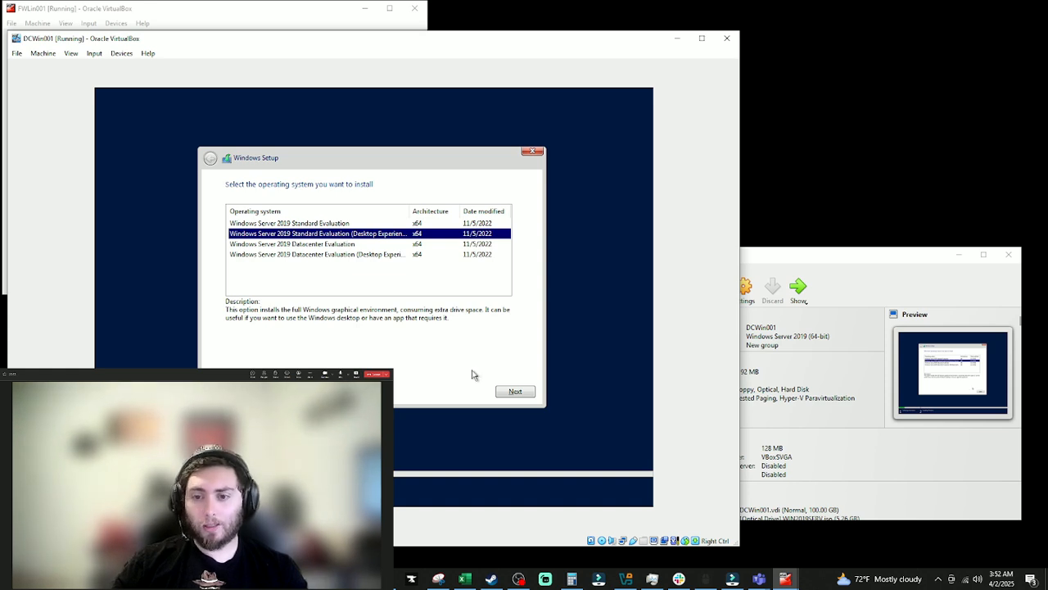
left_click(513, 394)
left_click(515, 393)
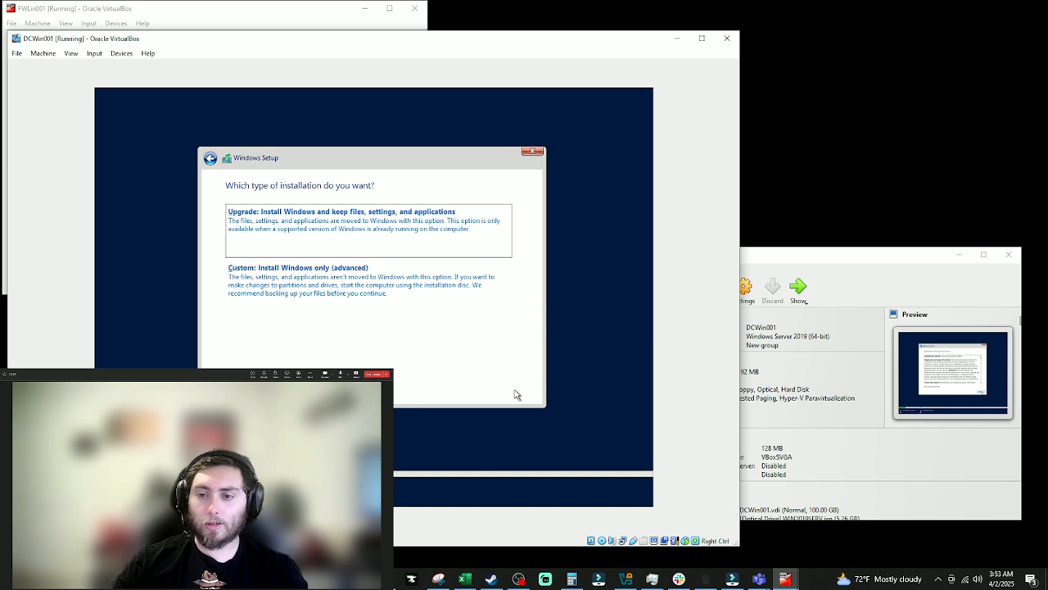
left_click(348, 294)
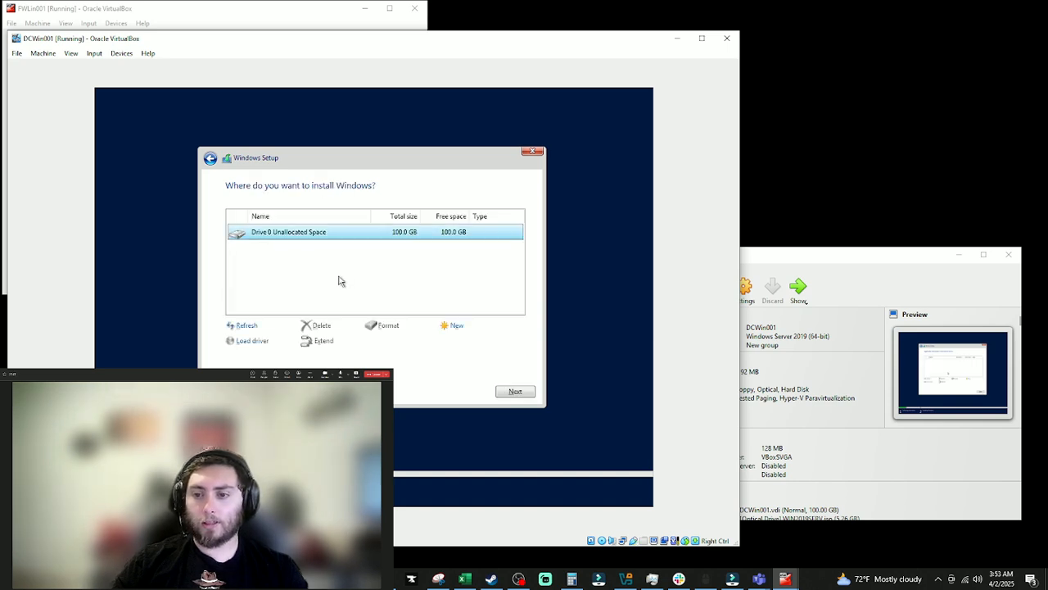
left_click(513, 393)
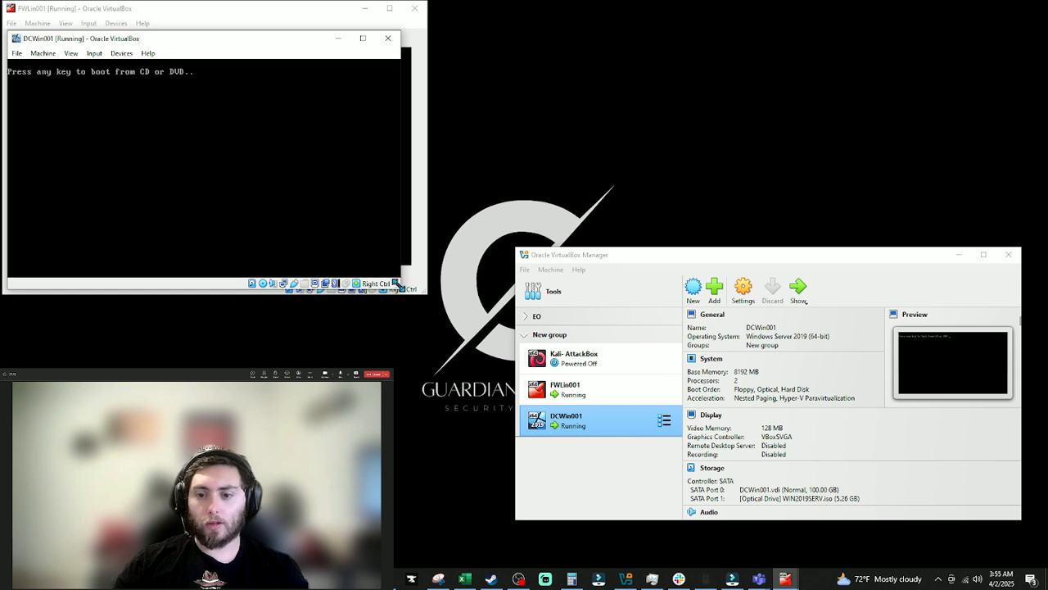
Step: Enlarge the DCWin001 window and set and confirm the password for the built-in Administrator account
left_click_drag(401, 289, 643, 496)
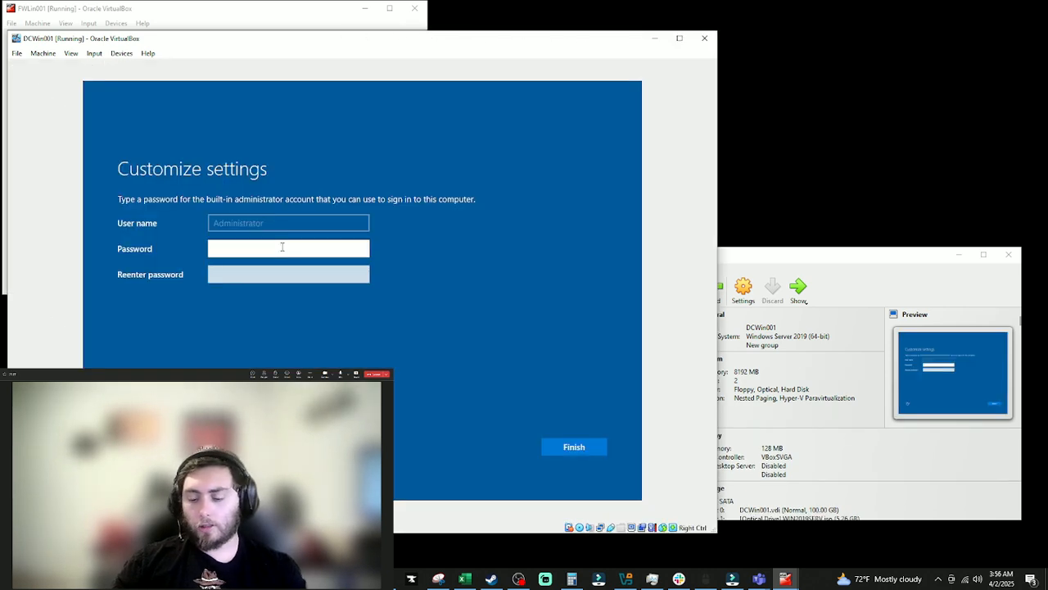
type("****")
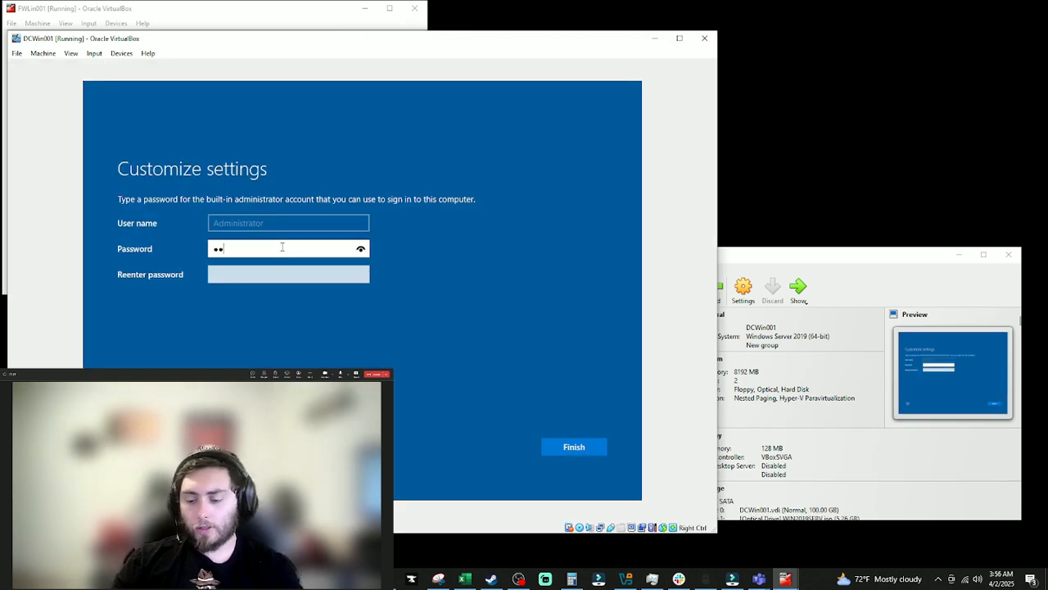
type("*****")
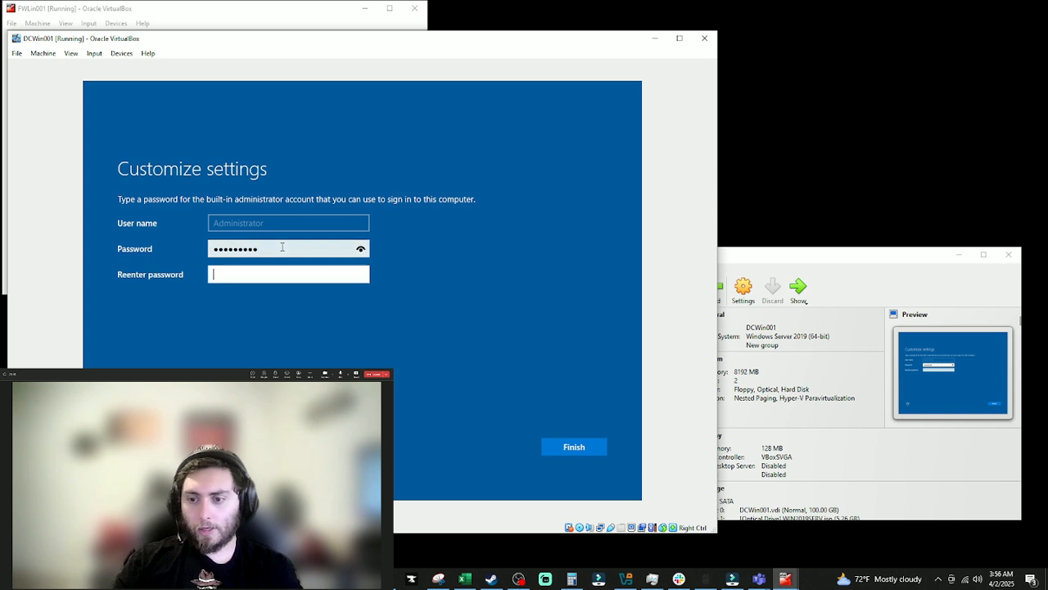
key("Tab")
type("*********")
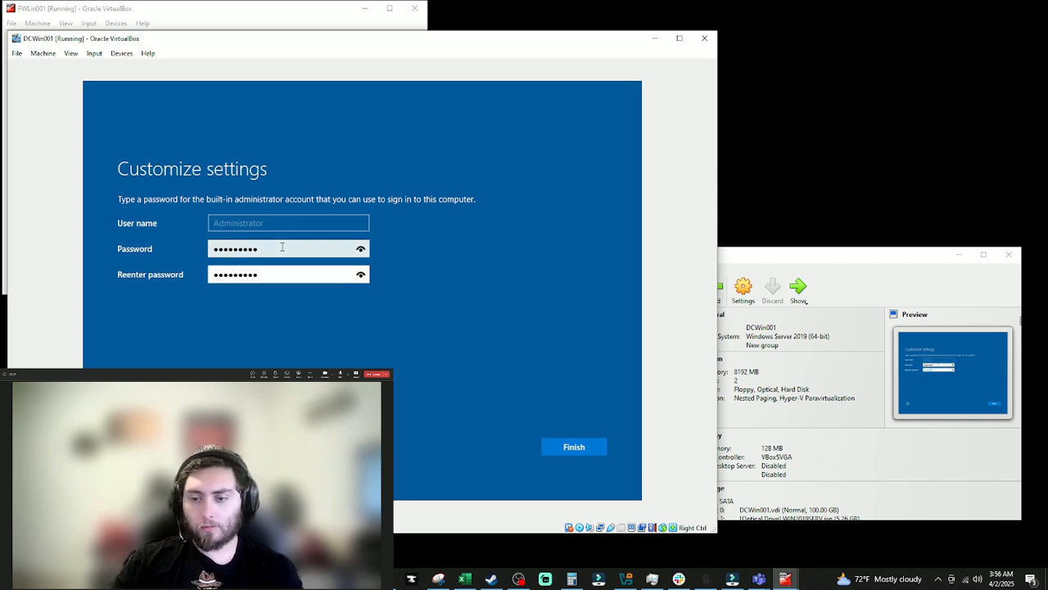
key("Return")
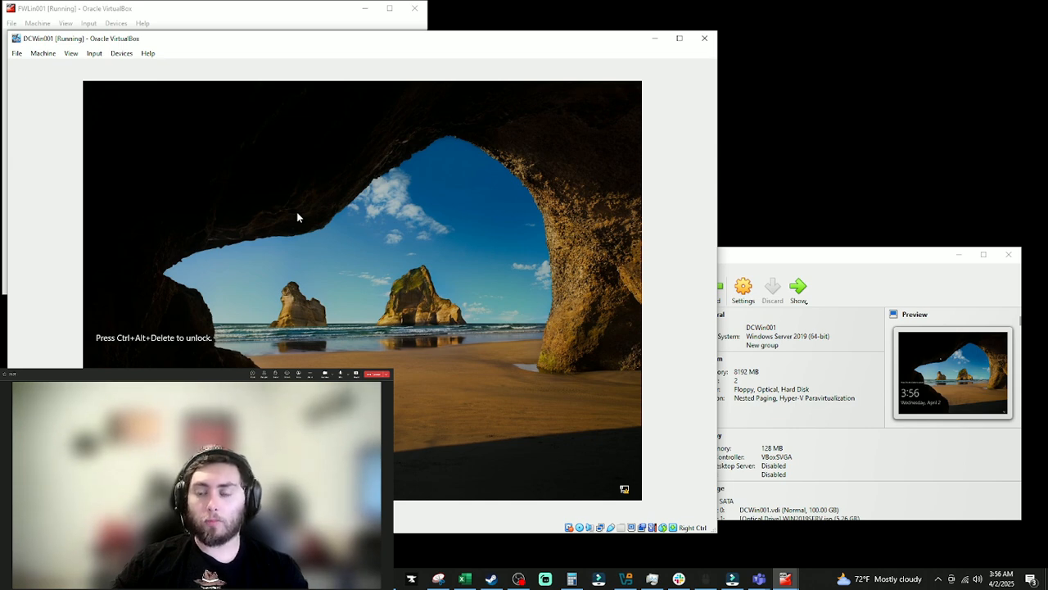
Step: Unlock DCWin001, sign in as Administrator with the account password and dismiss the Windows Admin Center message
left_click(95, 53)
mouse_move(109, 67)
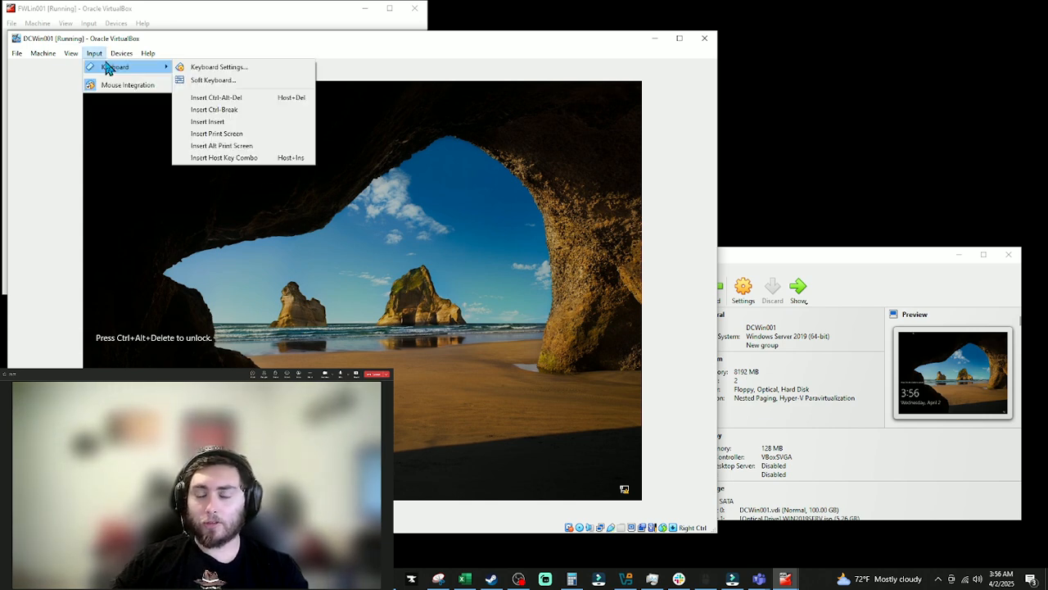
left_click(246, 99)
type("********")
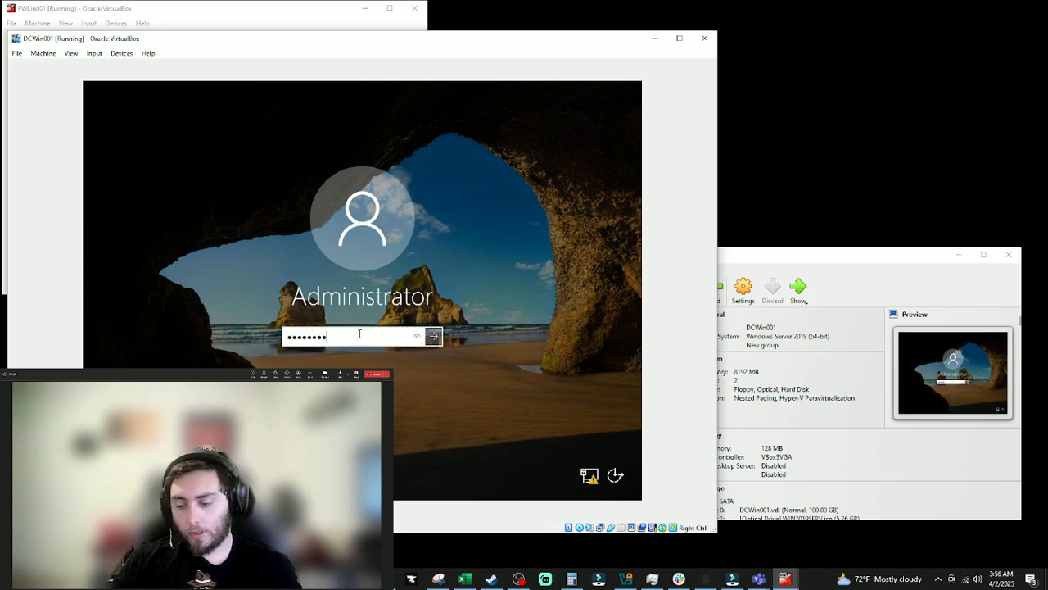
key("Return")
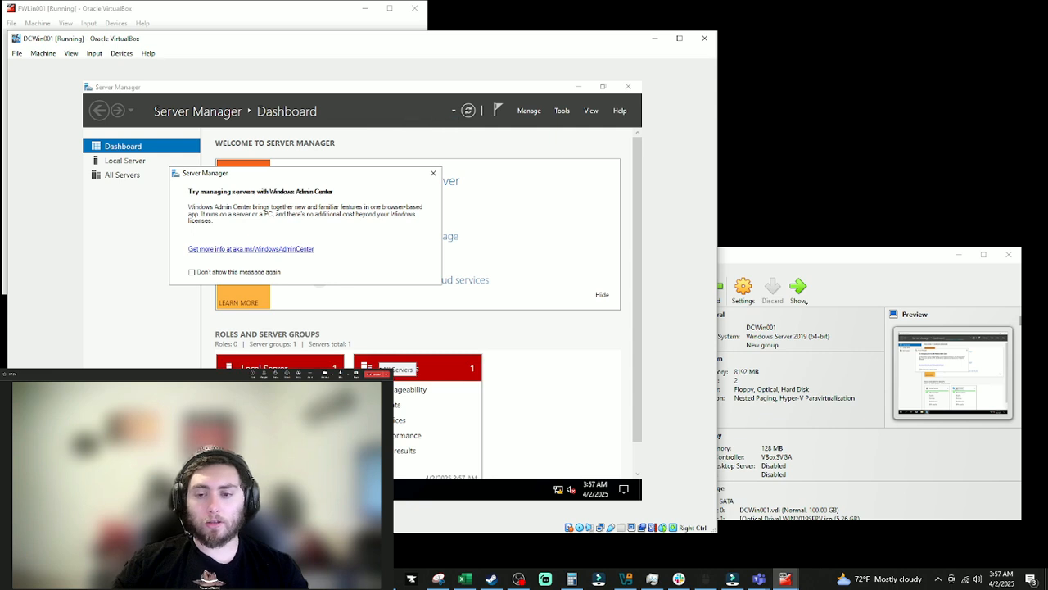
left_click(433, 174)
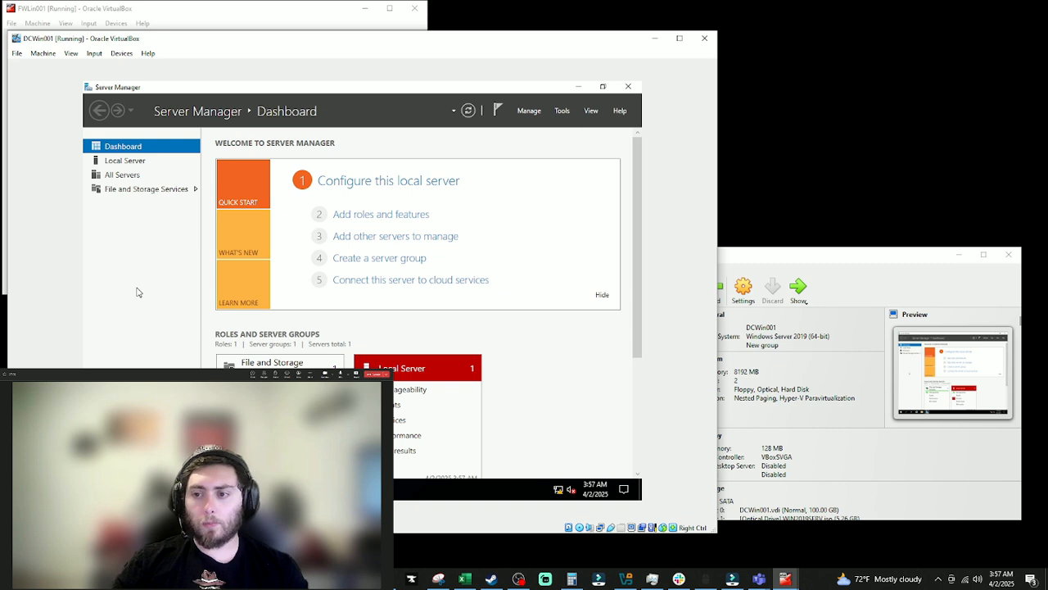
Step: Rename the local server to DCWin001 and postpone the restart
left_click(127, 164)
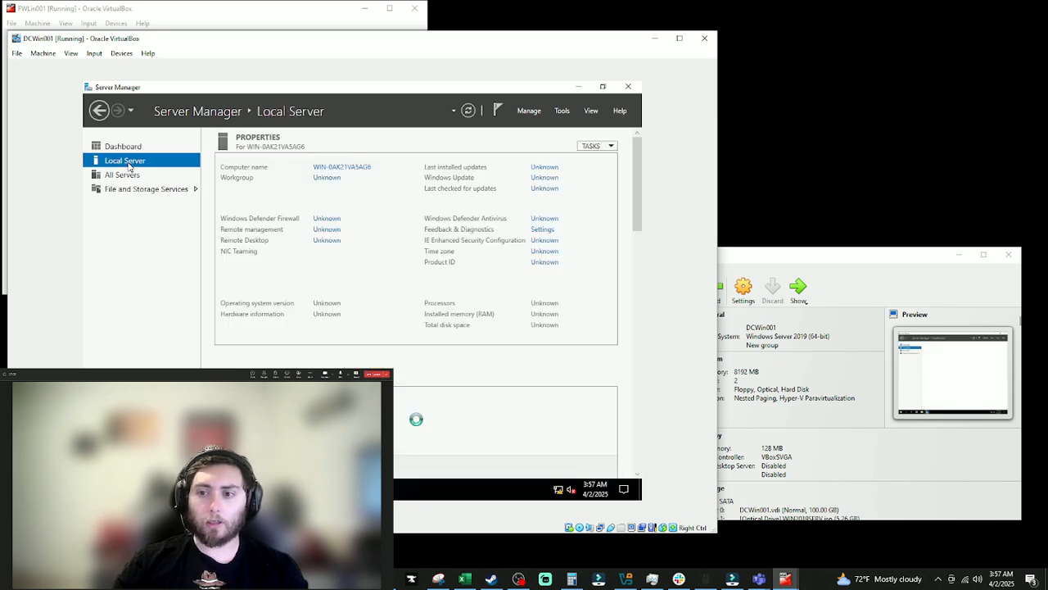
left_click(332, 169)
left_click(319, 257)
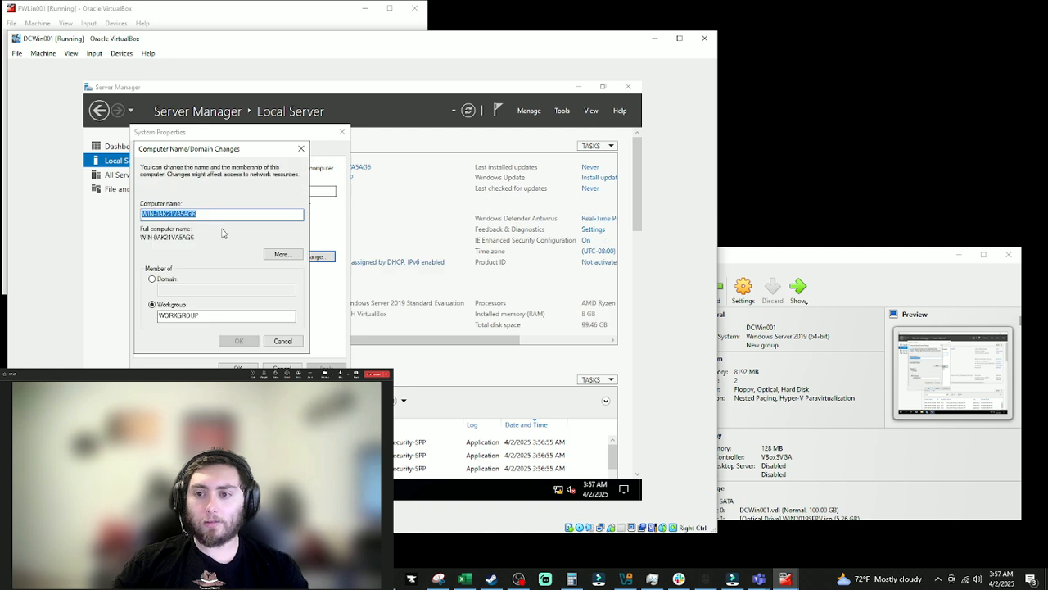
type("D")
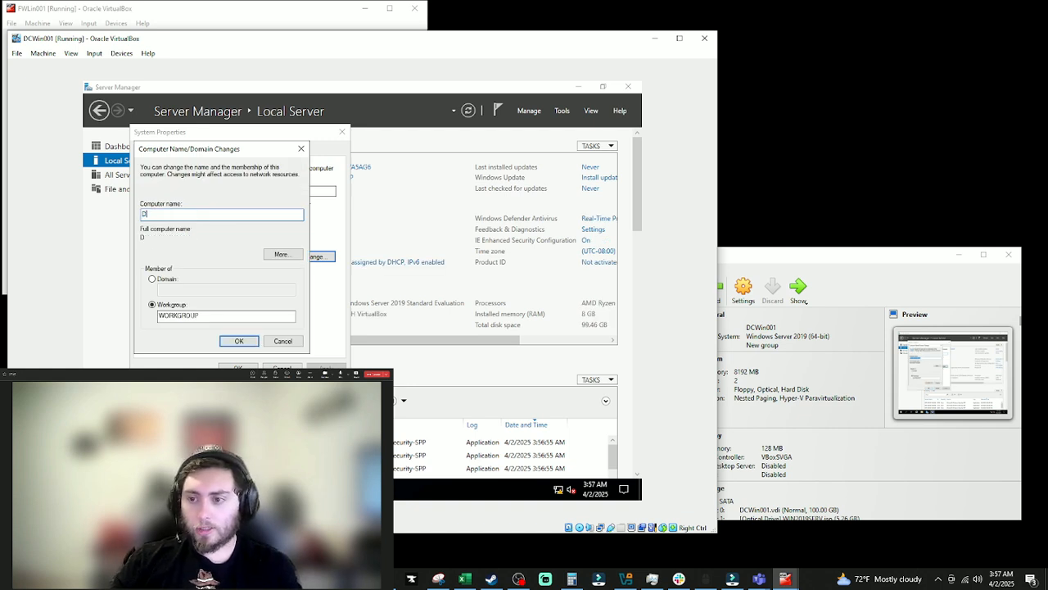
type("CWin001")
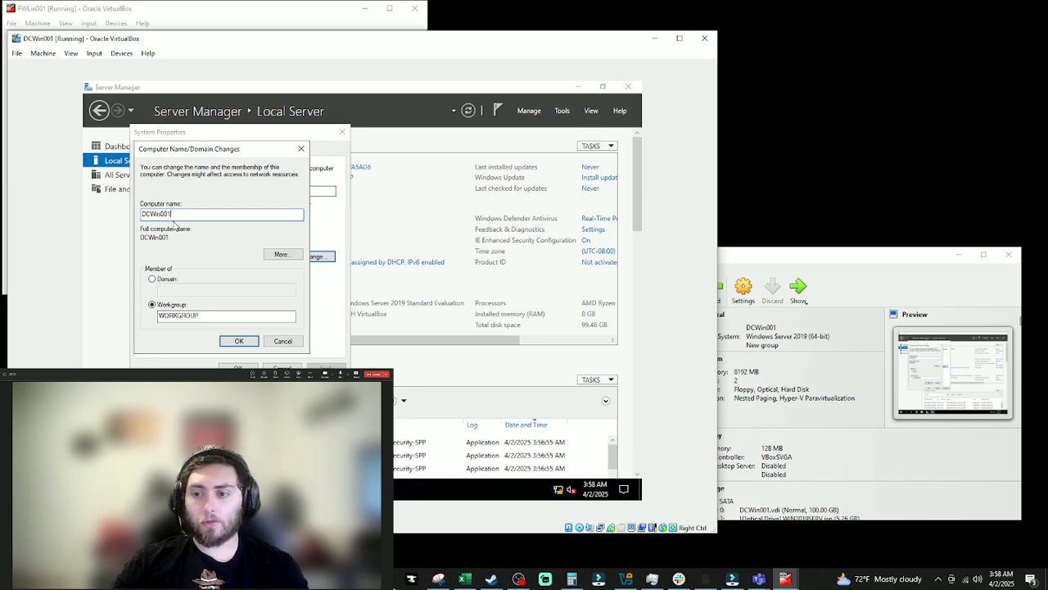
left_click(240, 340)
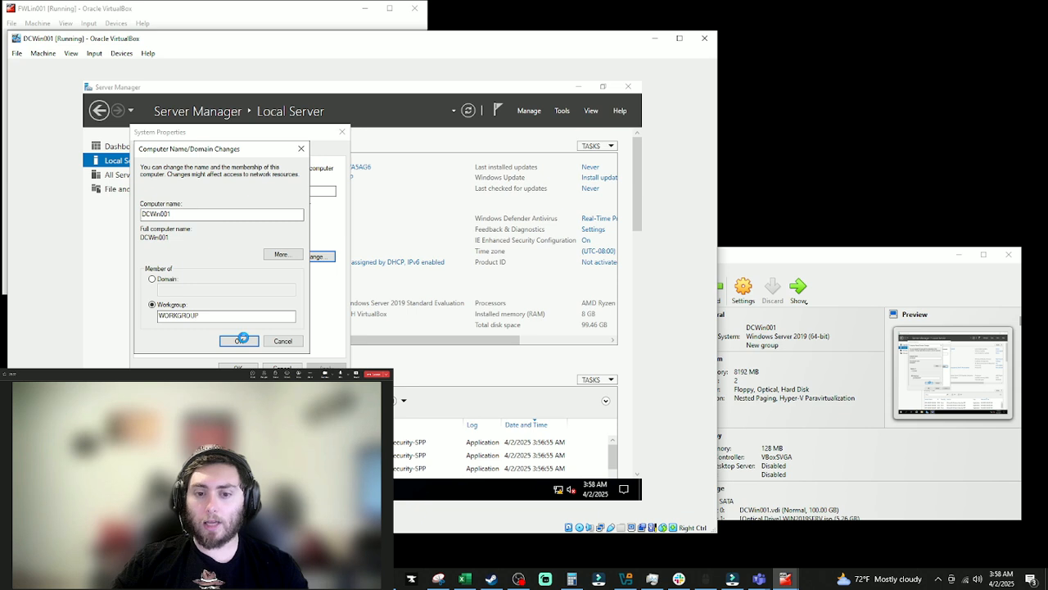
key("Return")
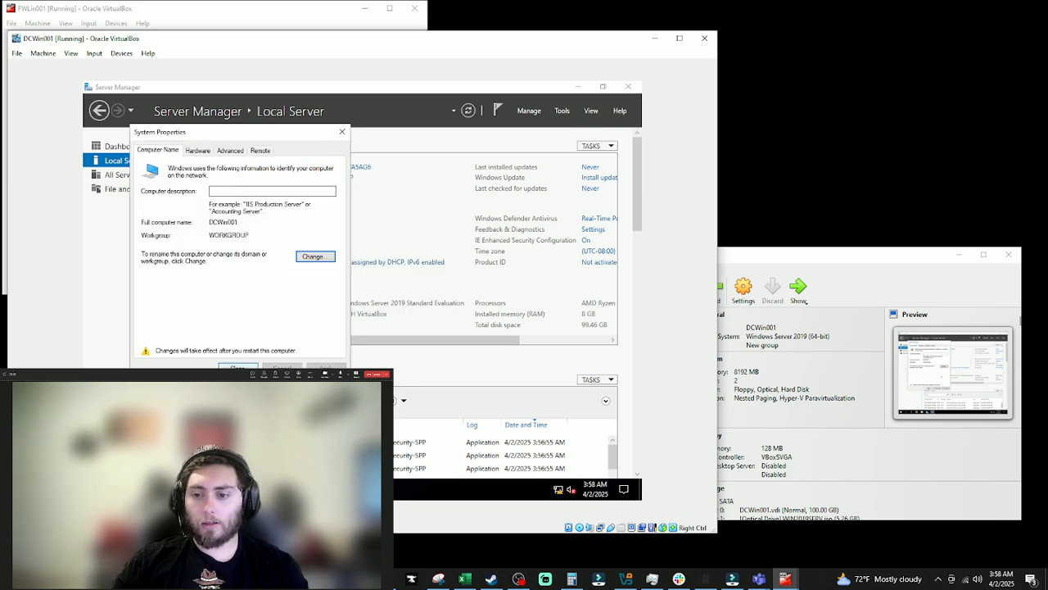
left_click(237, 369)
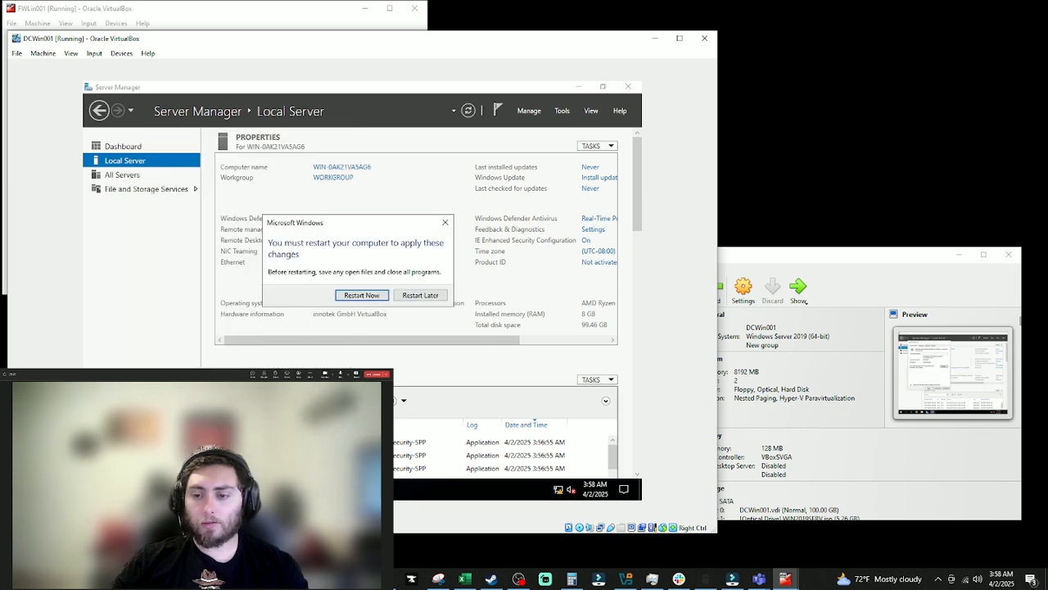
left_click(422, 296)
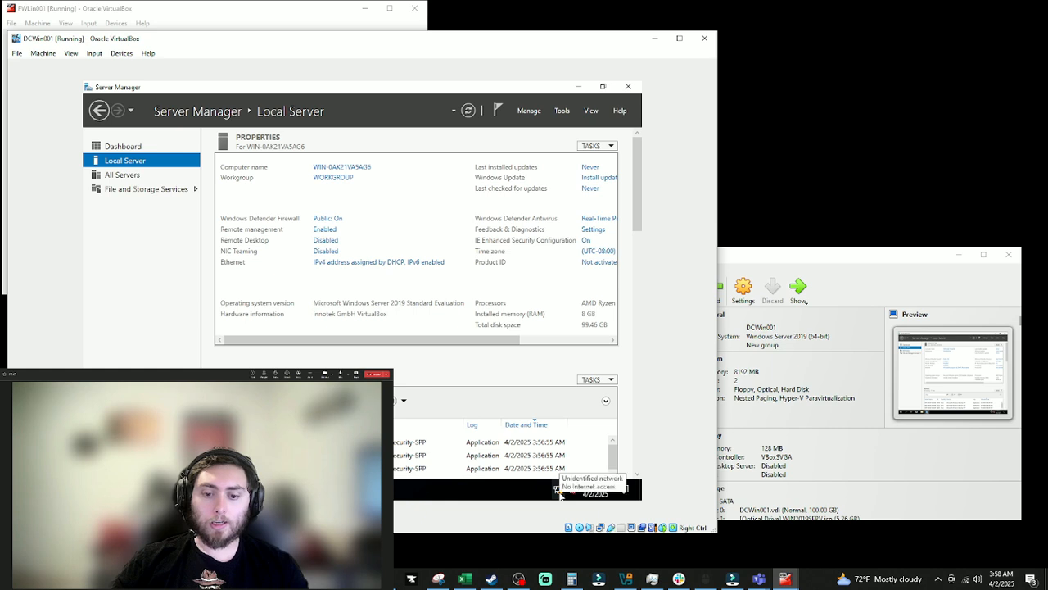
Step: Open the Internet Protocol Version 4 (TCP/IPv4) properties of the Ethernet adapter through Control Panel's Network and Sharing Center
left_click(562, 488)
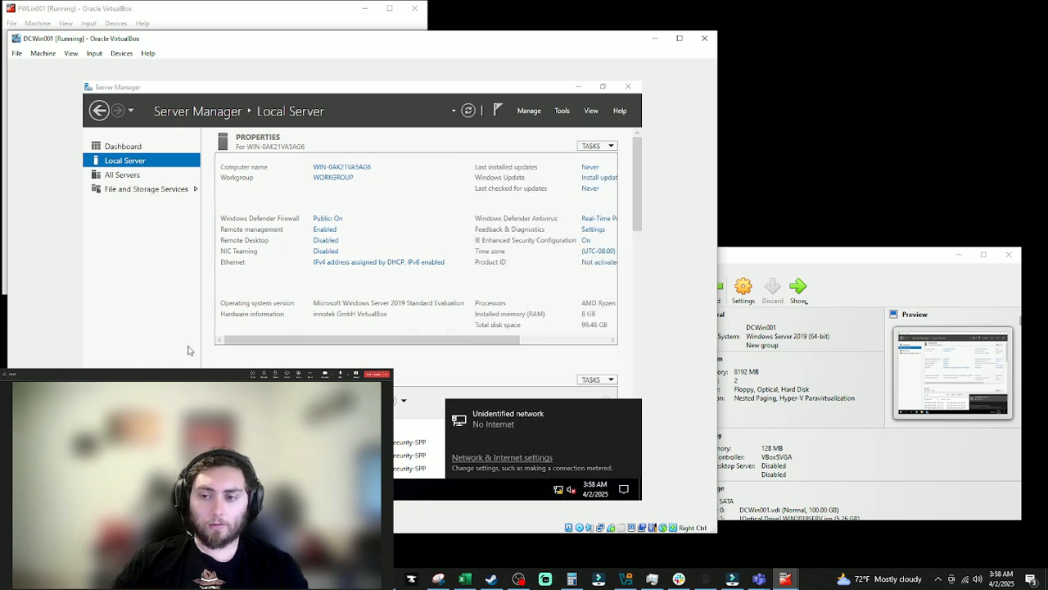
left_click(150, 341)
key("super")
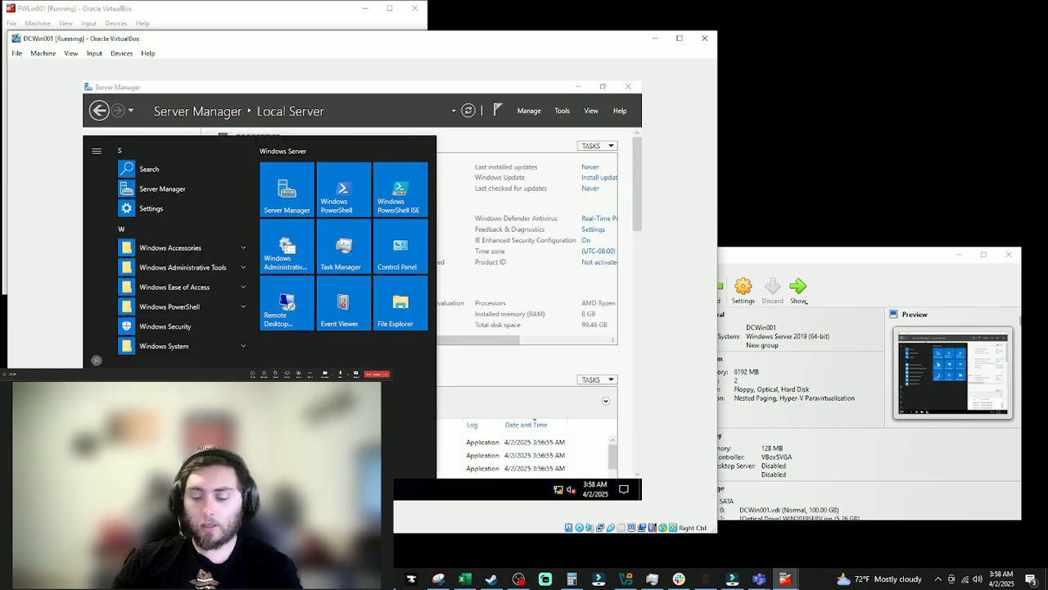
type("c")
key("Return")
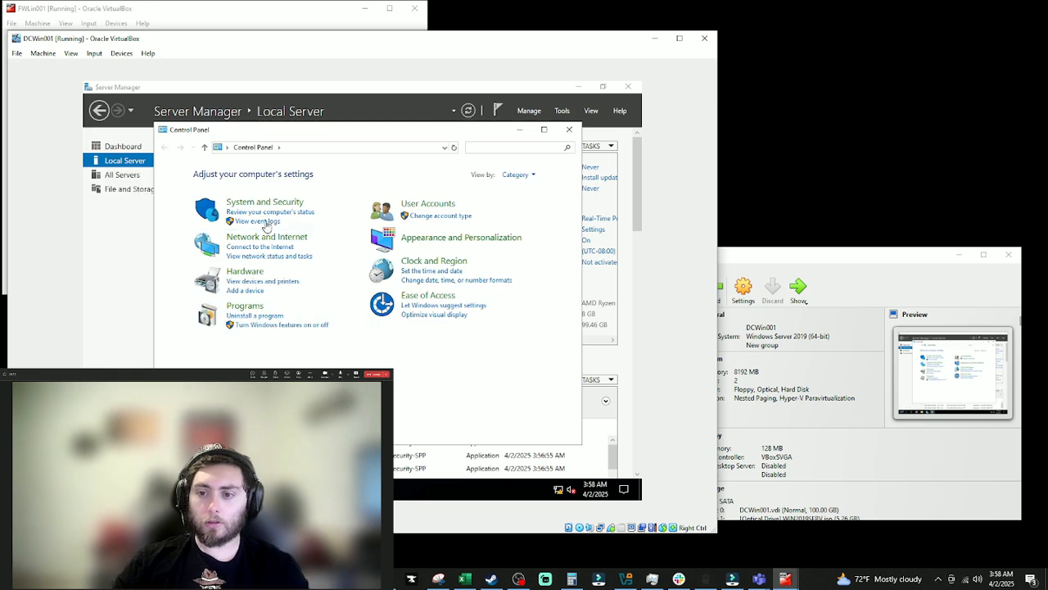
left_click(278, 237)
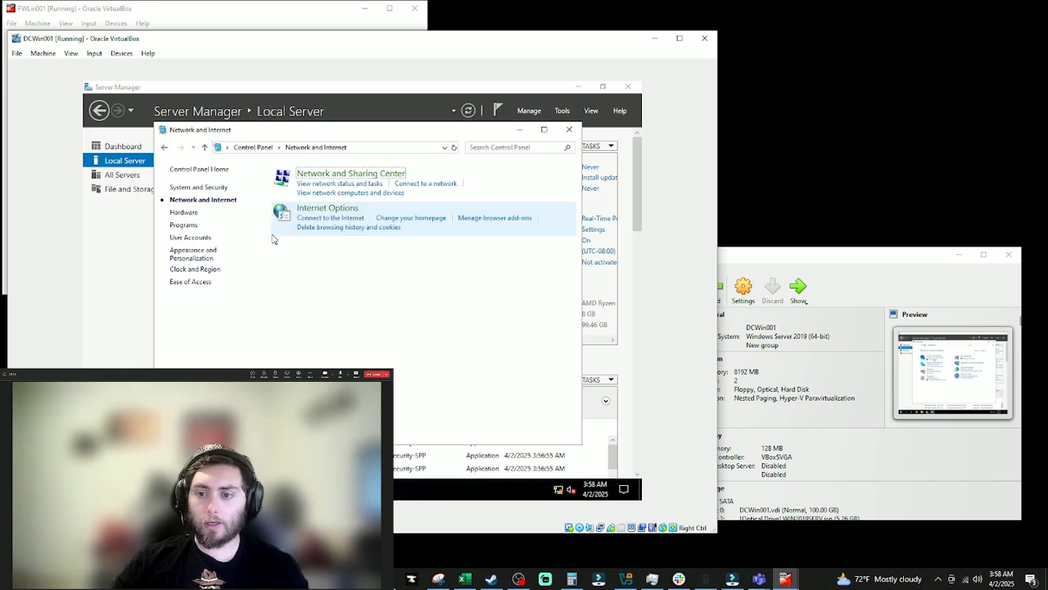
left_click(361, 176)
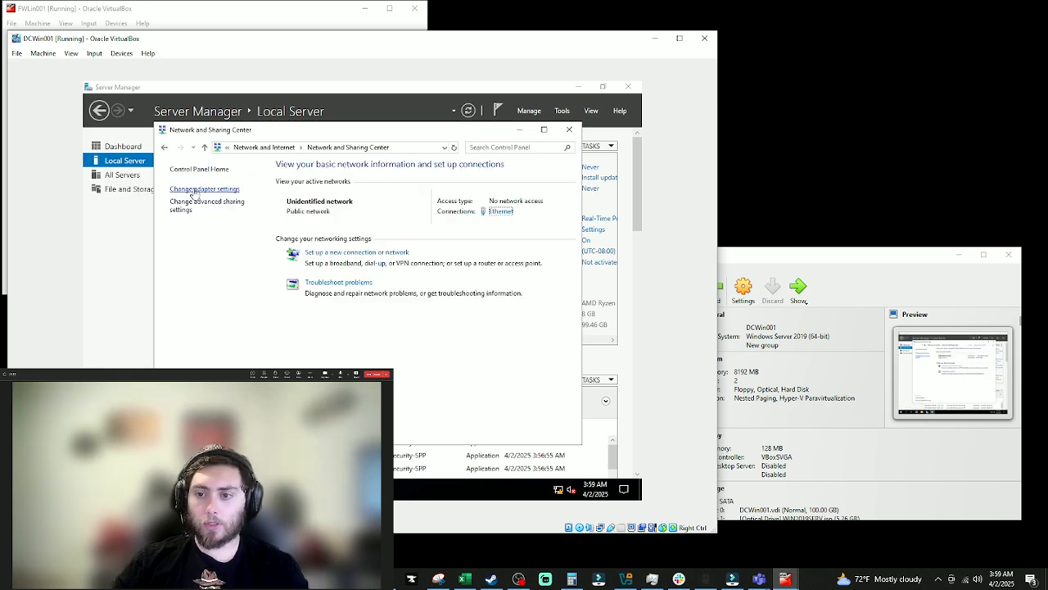
left_click(196, 190)
right_click(227, 220)
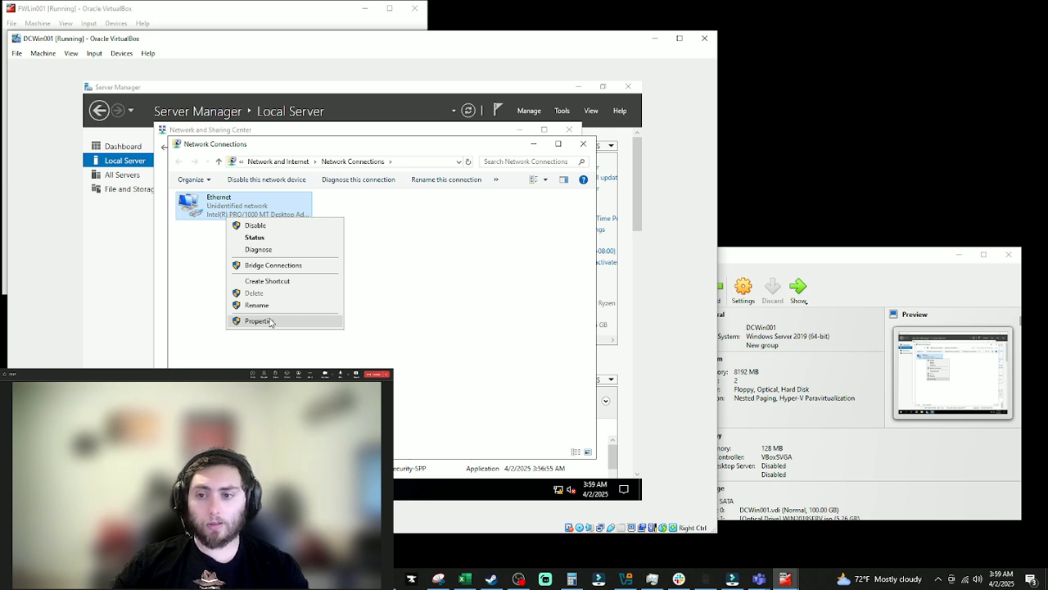
left_click(270, 321)
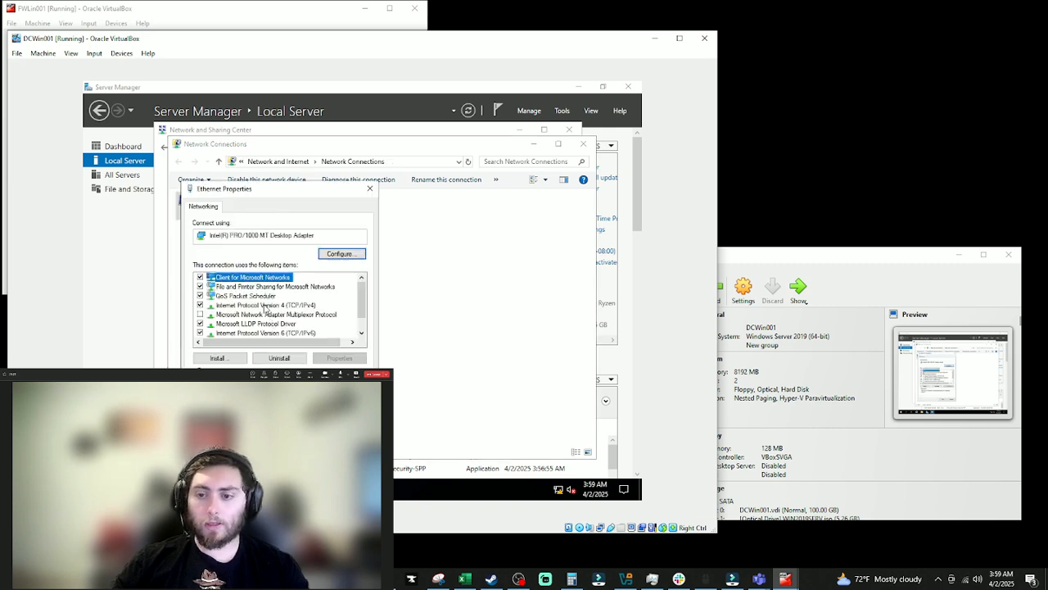
double_click(265, 305)
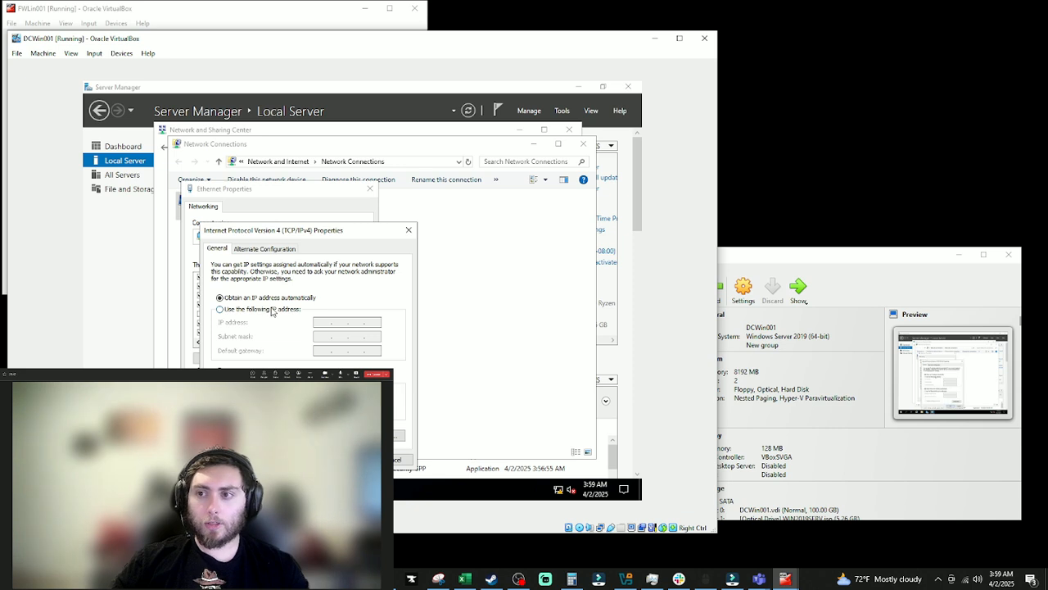
Step: Switch the Ethernet adapter's IPv4 settings to a static IP address of 192.168.10.10 with subnet mask 255.255.255.0
left_click(232, 15)
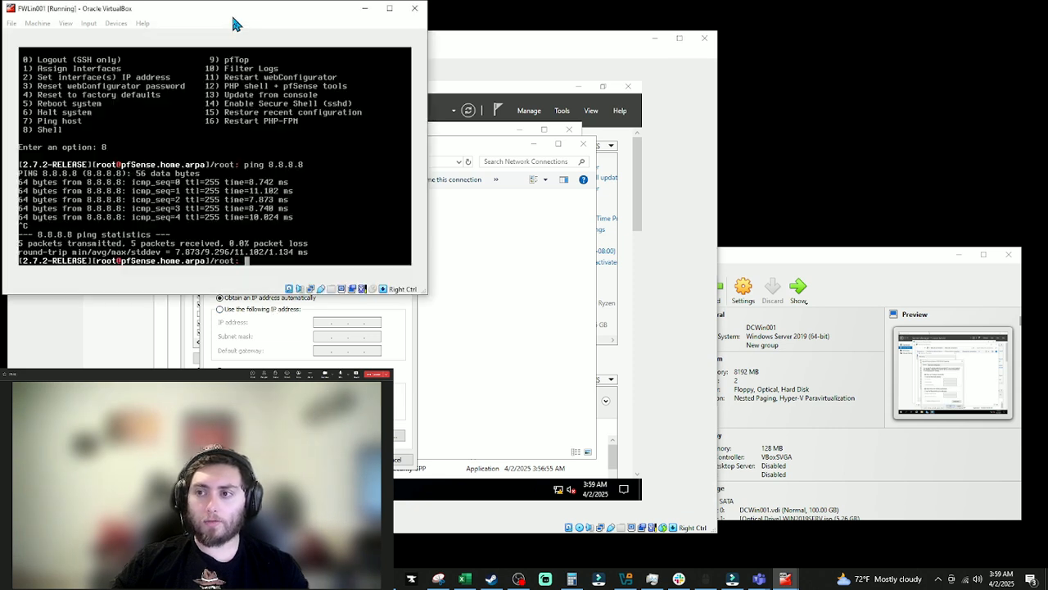
left_click(481, 147)
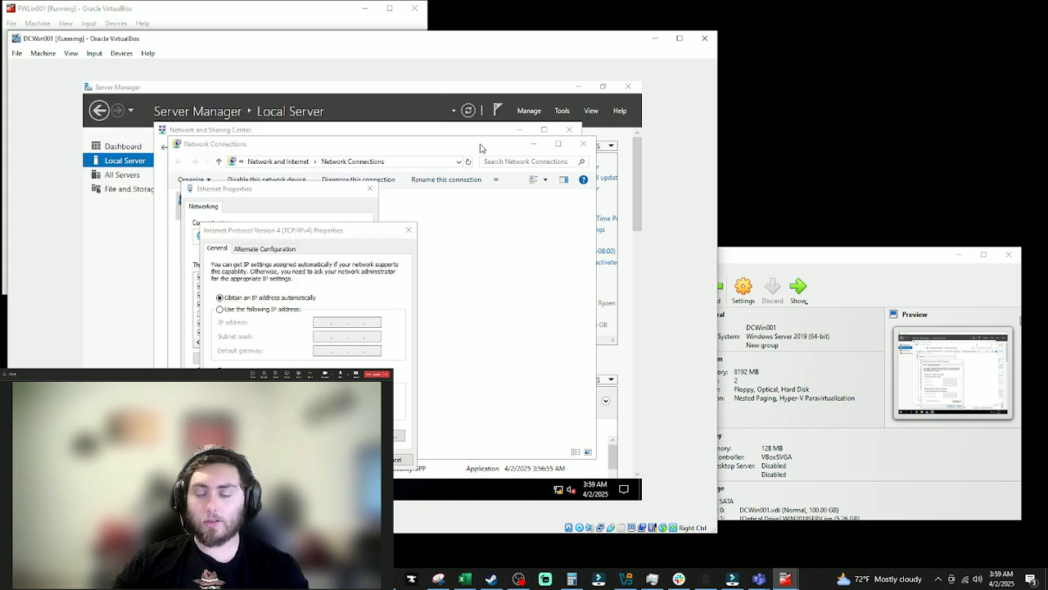
left_click(238, 312)
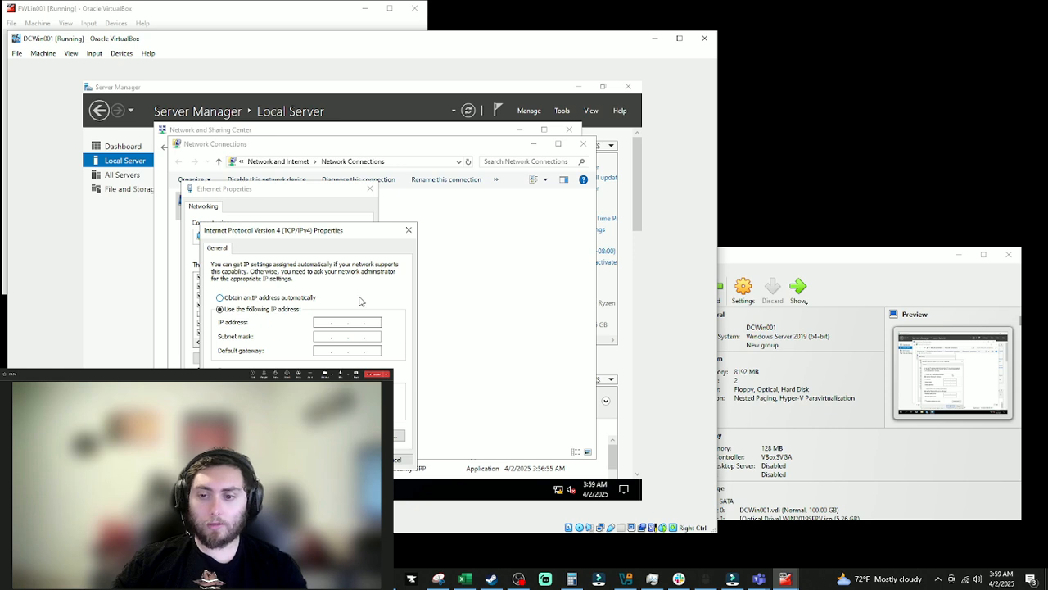
type("192 . ")
type("168 . 10 . ")
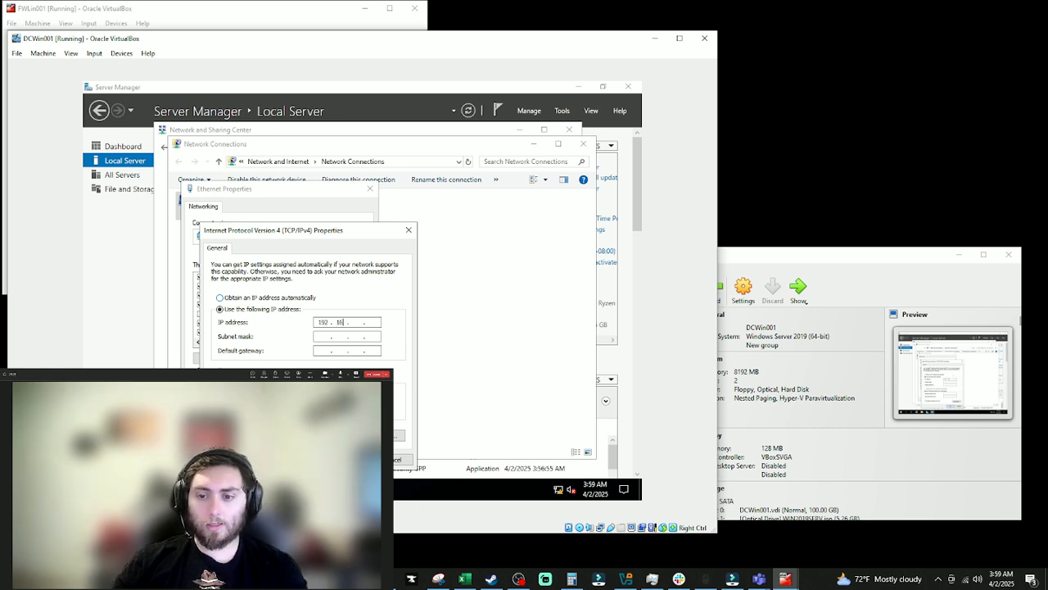
type("1")
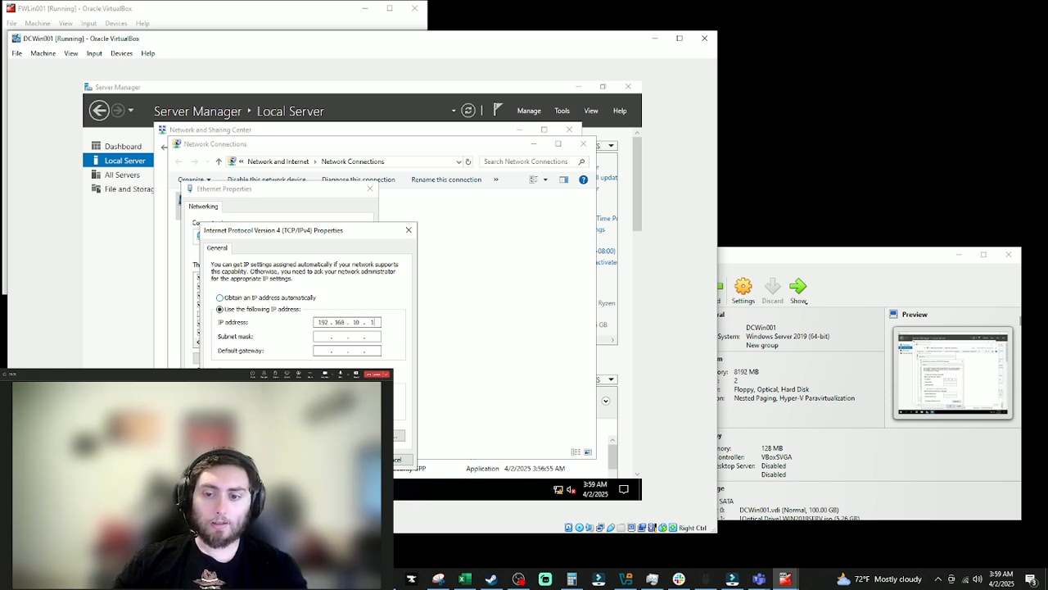
type("0")
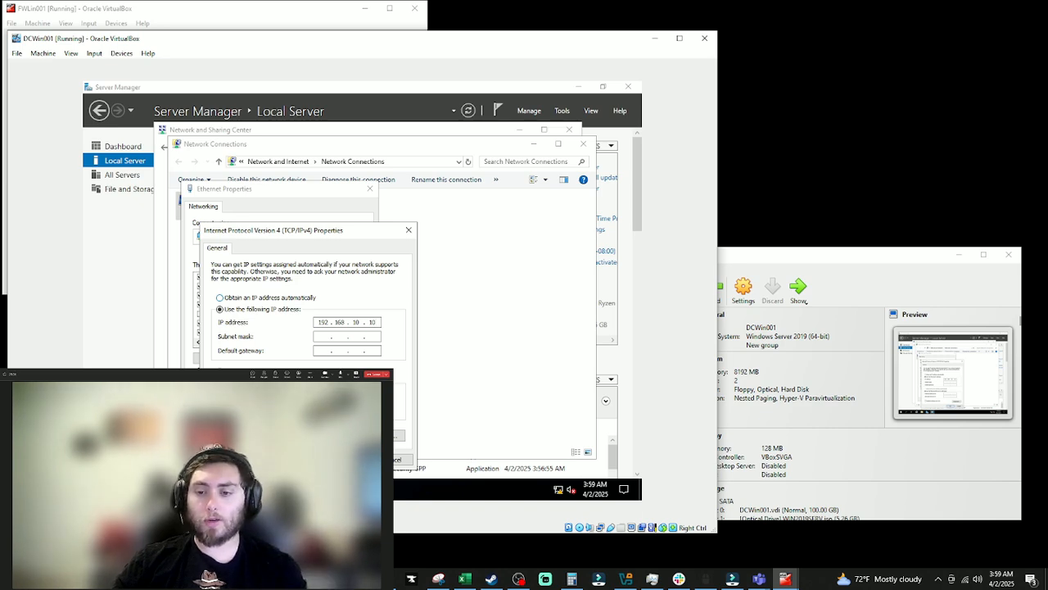
key("Tab")
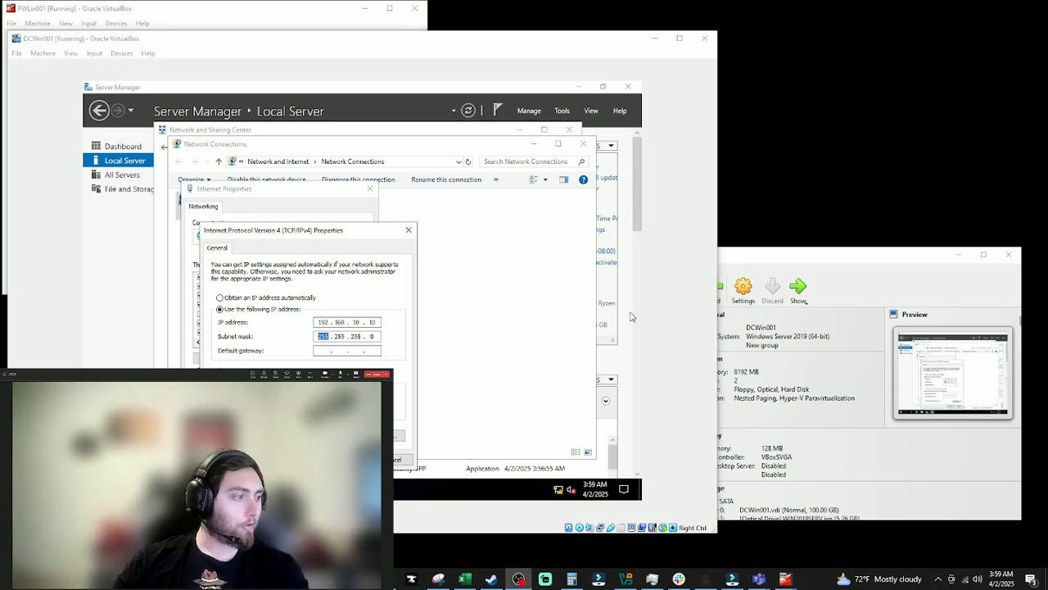
Step: Move the DCWin001 window clear of the webcam overlay and set the default gateway to 192.168.10.1
left_click_drag(368, 39, 598, 41)
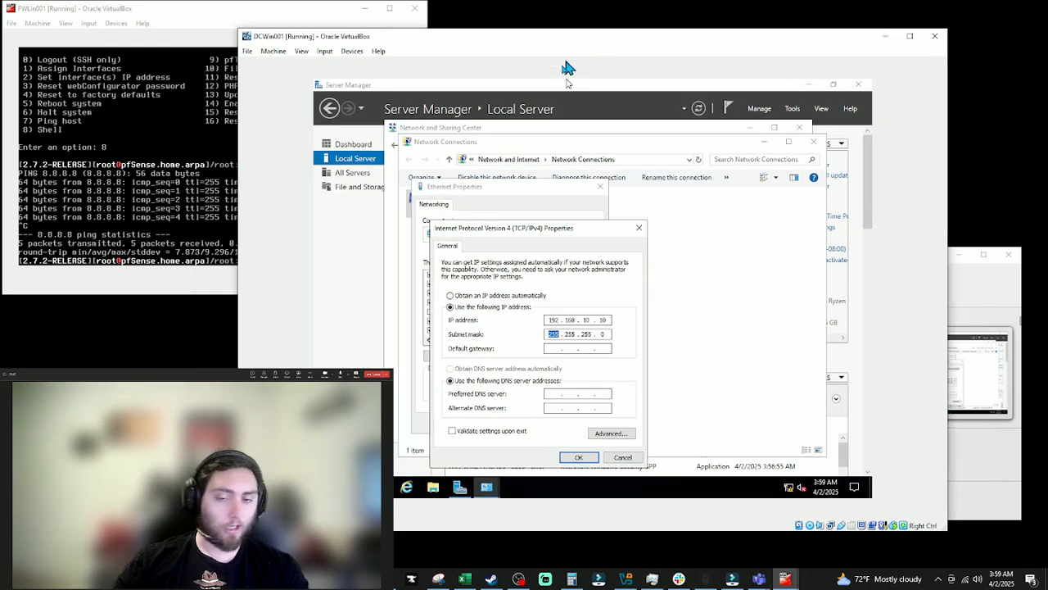
left_click(555, 350)
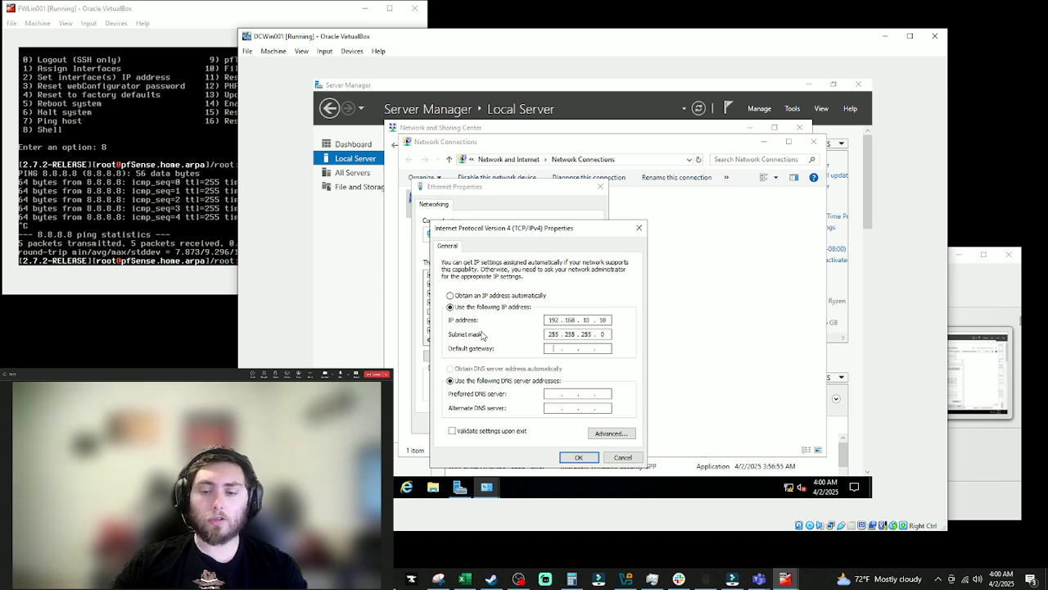
type("192 . 168 . ")
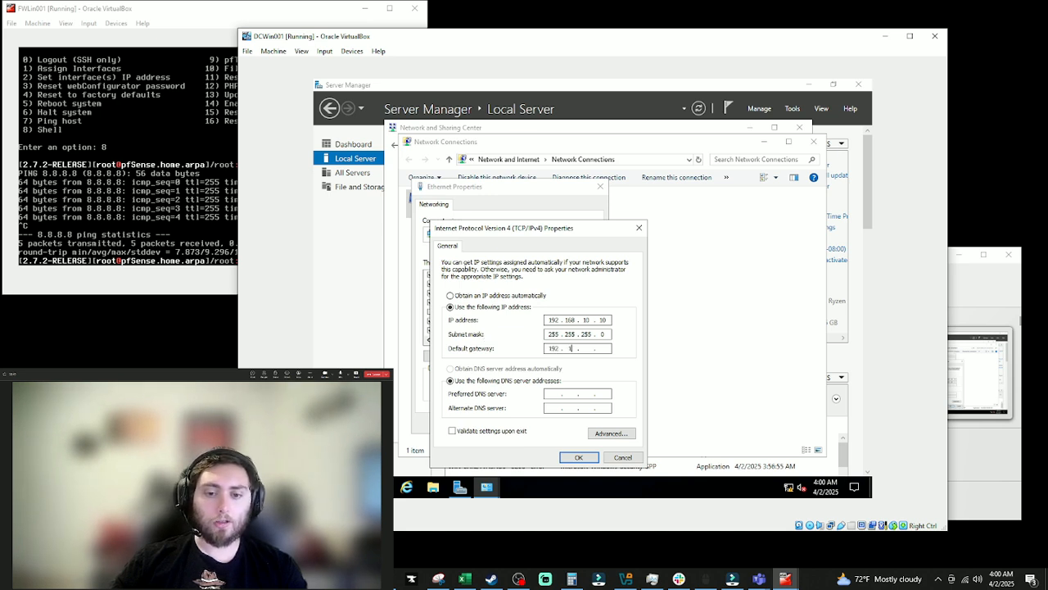
type("10 . ")
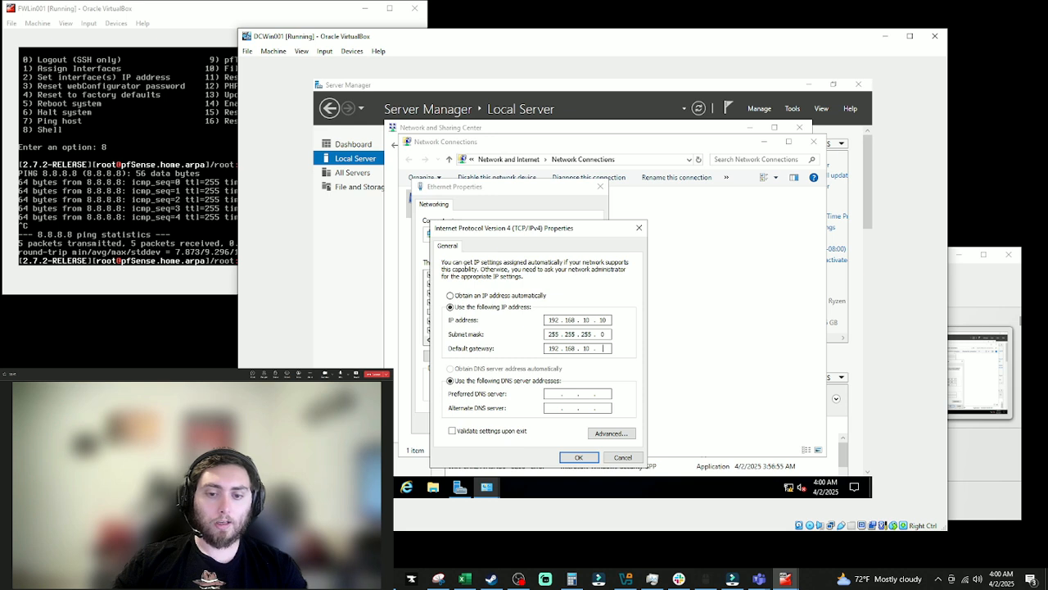
type("1")
Step: Set the preferred DNS server to 127.0.0.1 and the alternate to 8.8.8.8, and apply the Ethernet adapter's settings
left_click(556, 398)
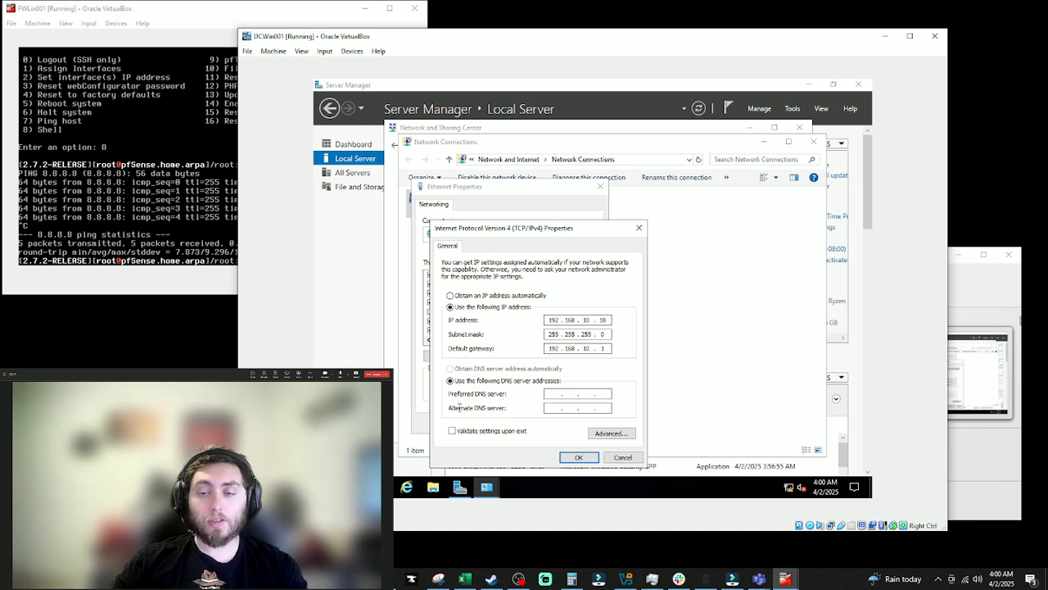
type("127 . . .")
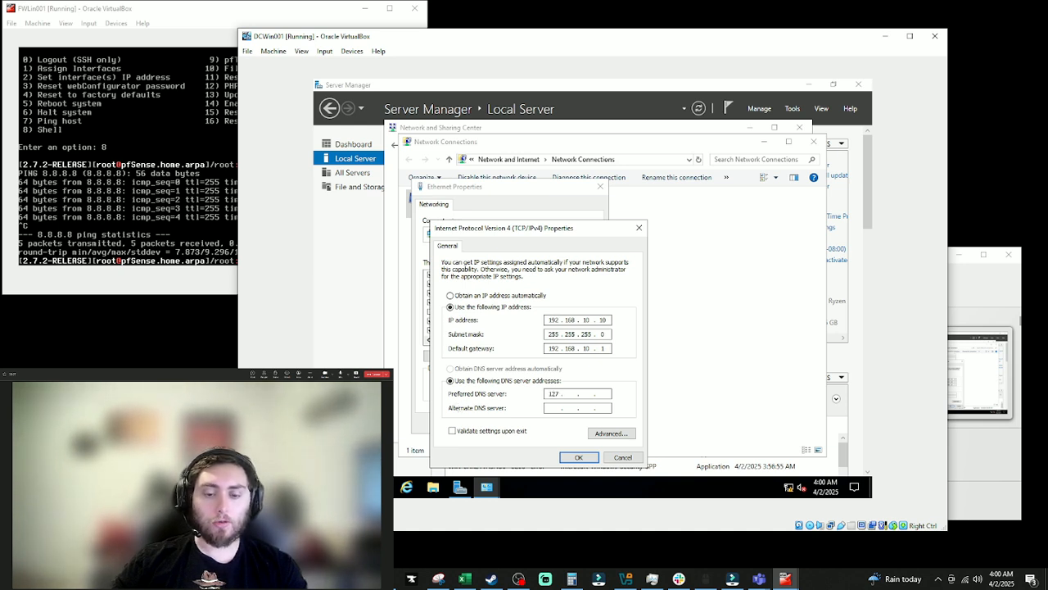
type("00")
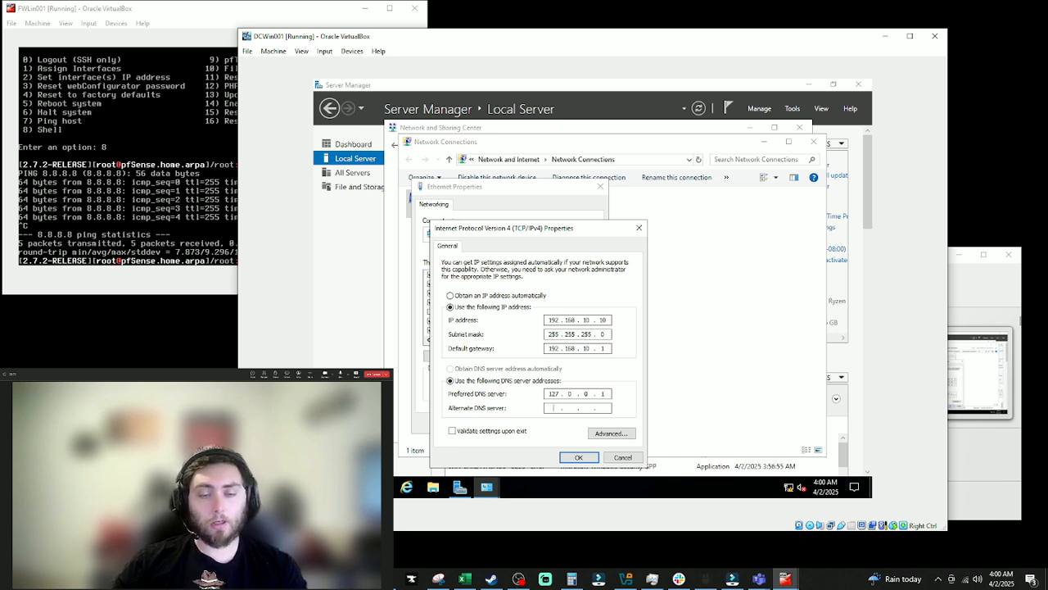
type("8.8.8")
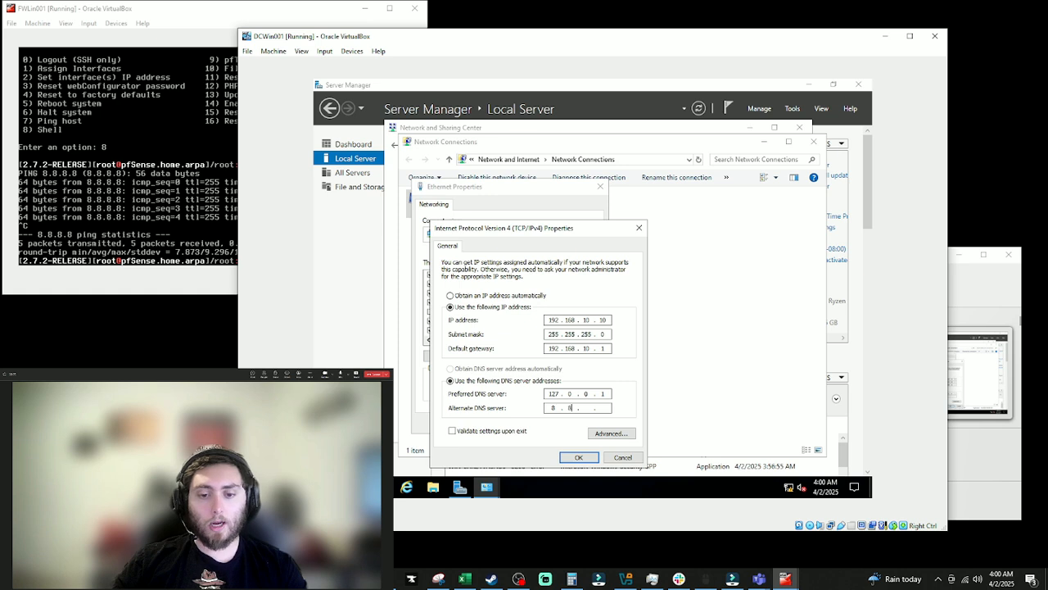
type("8")
left_click(578, 457)
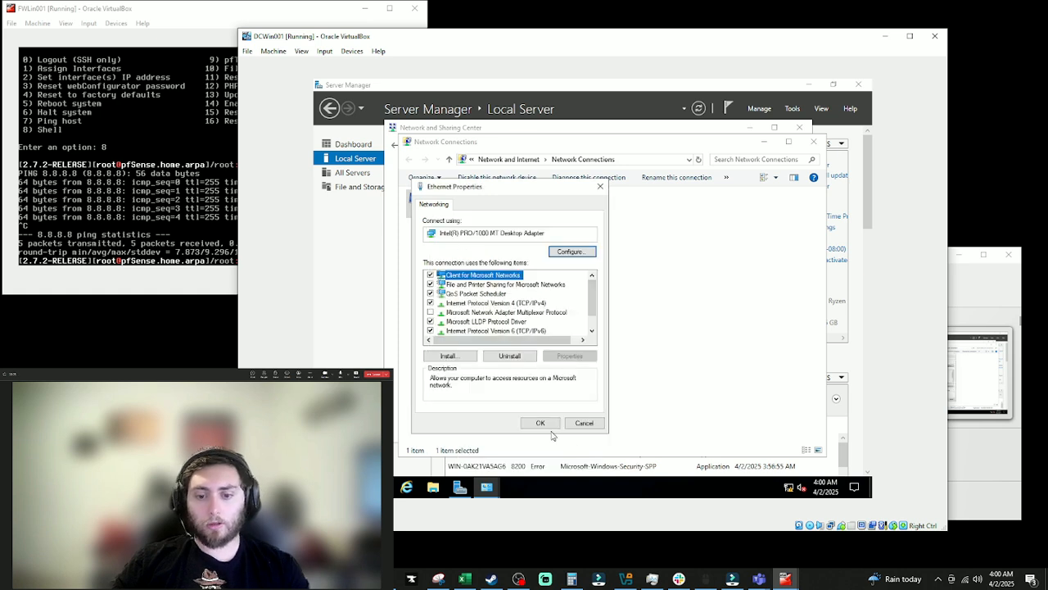
left_click(541, 424)
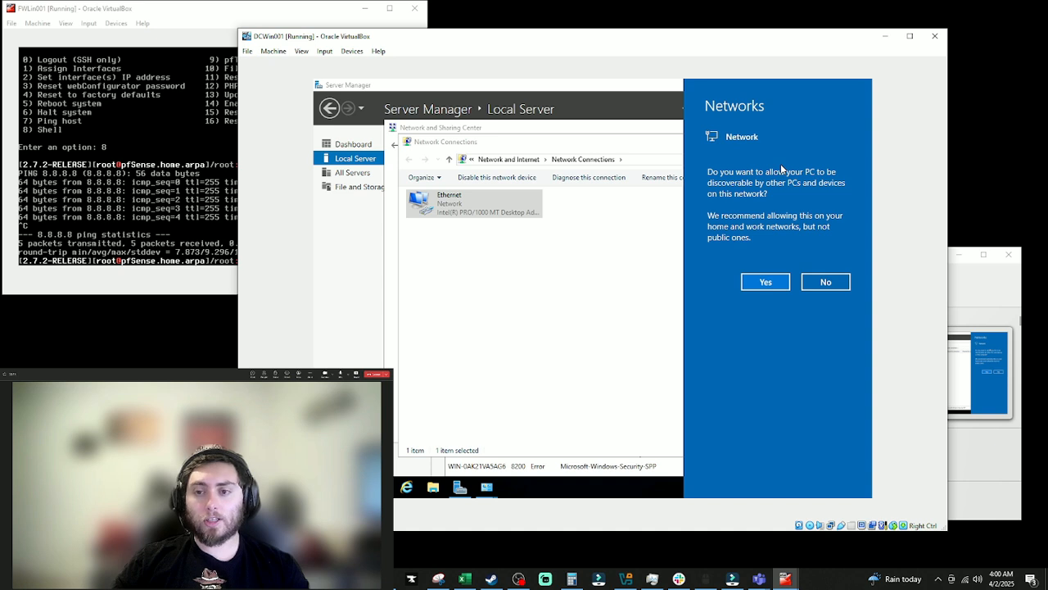
Step: Allow the server to be discoverable on the network, closing the network settings windows, and check its connection status
left_click(763, 278)
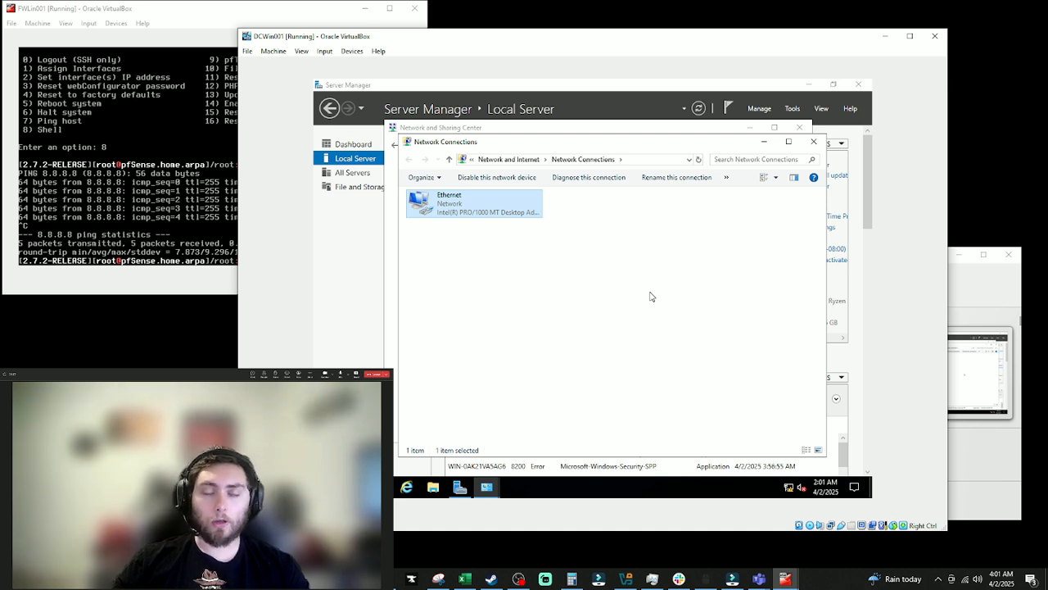
left_click(813, 141)
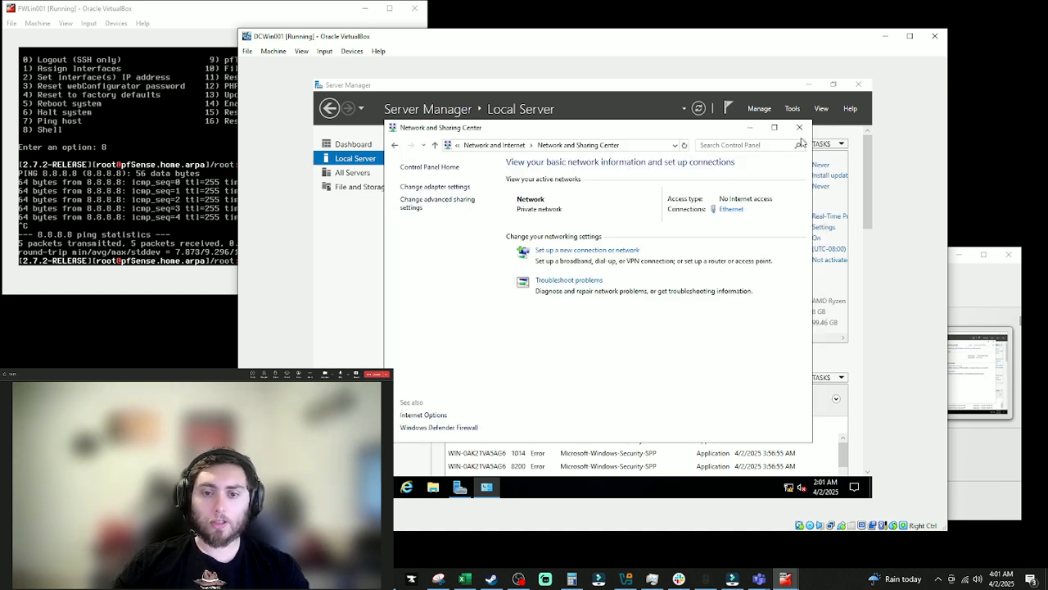
left_click(800, 128)
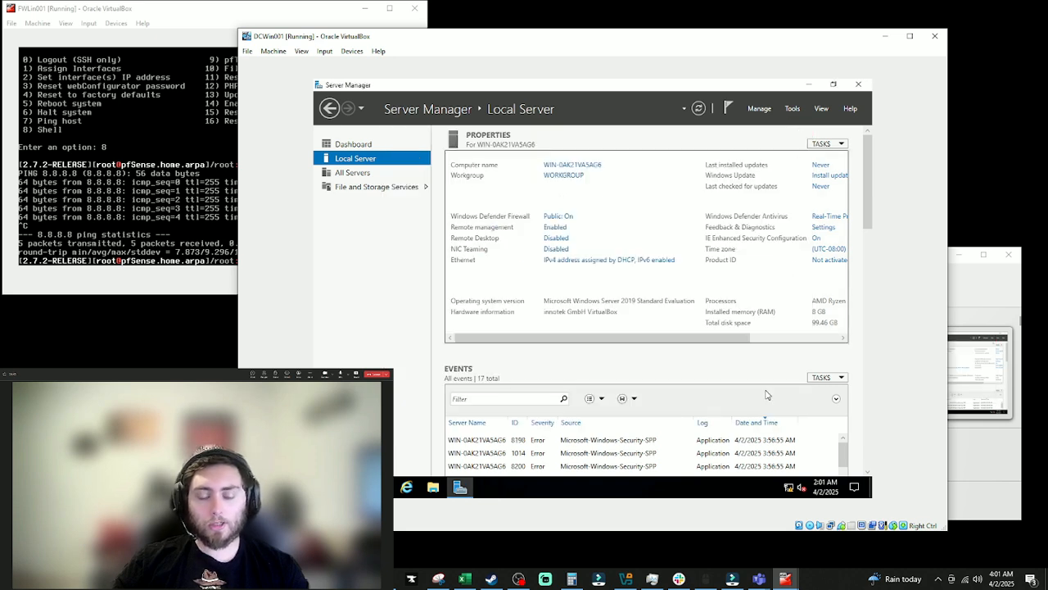
left_click(793, 490)
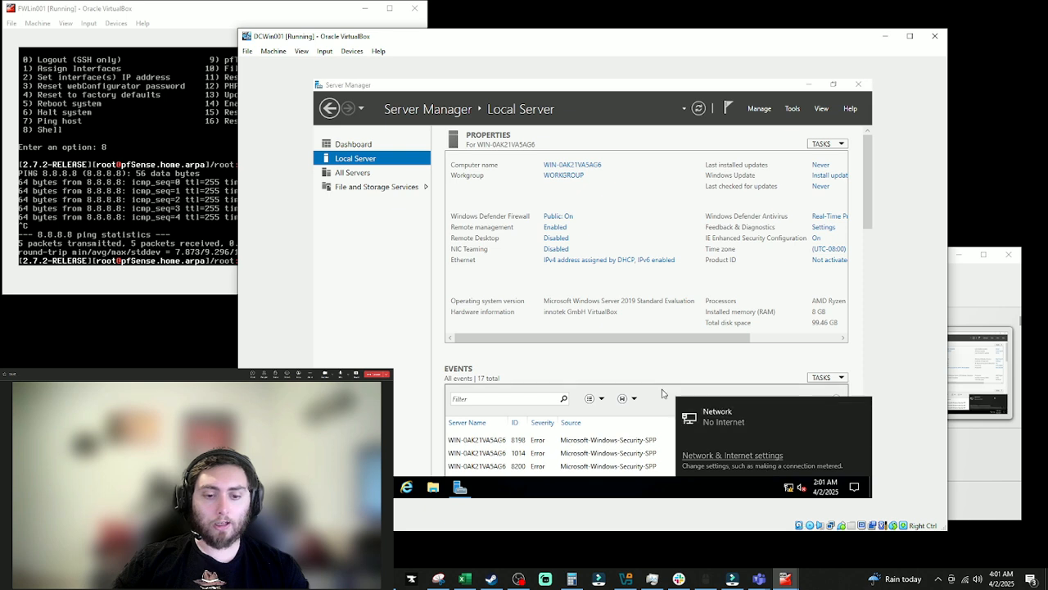
left_click(392, 304)
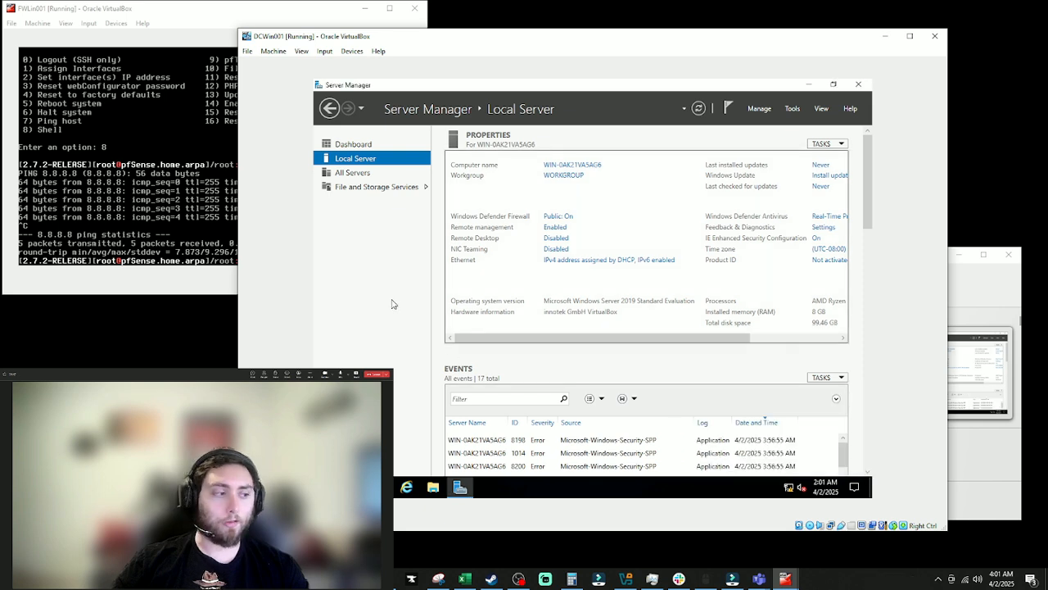
Step: Restart the server, giving Hardware: Maintenance (Planned) as the reason
left_click(326, 488)
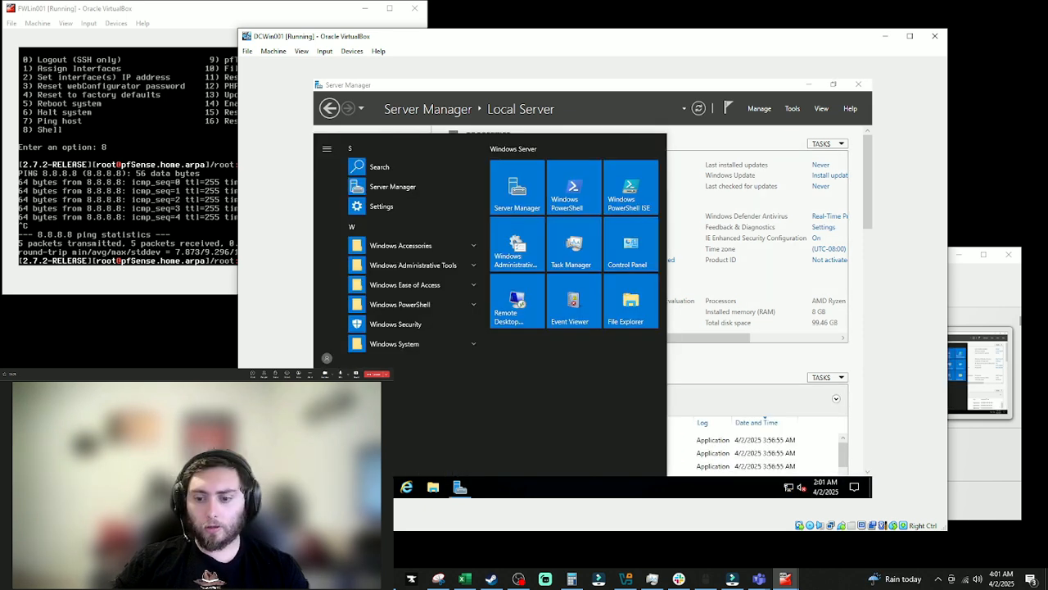
left_click(327, 462)
left_click(353, 435)
left_click(365, 408)
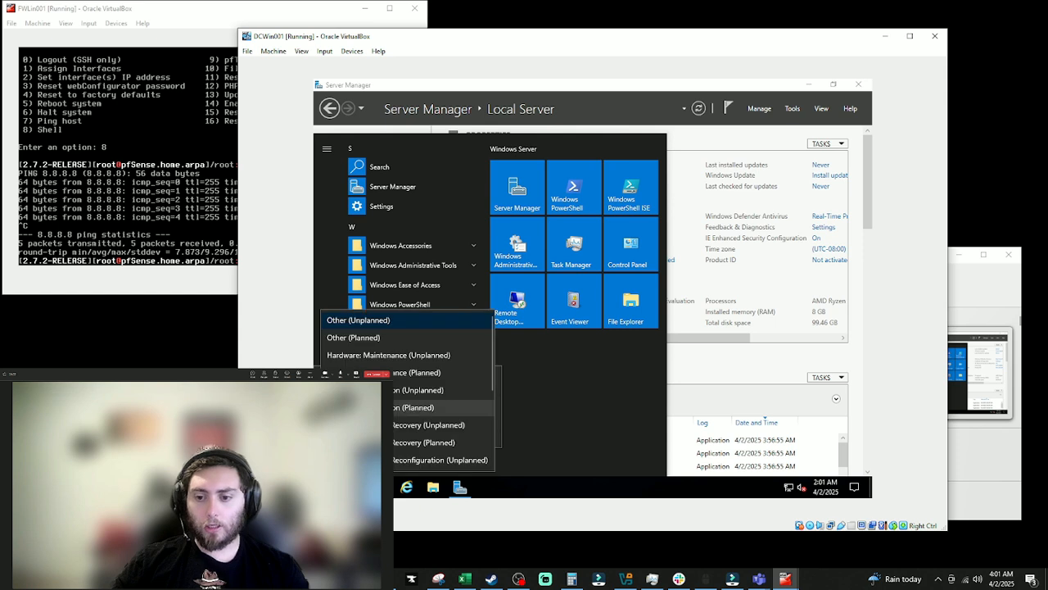
left_click(437, 376)
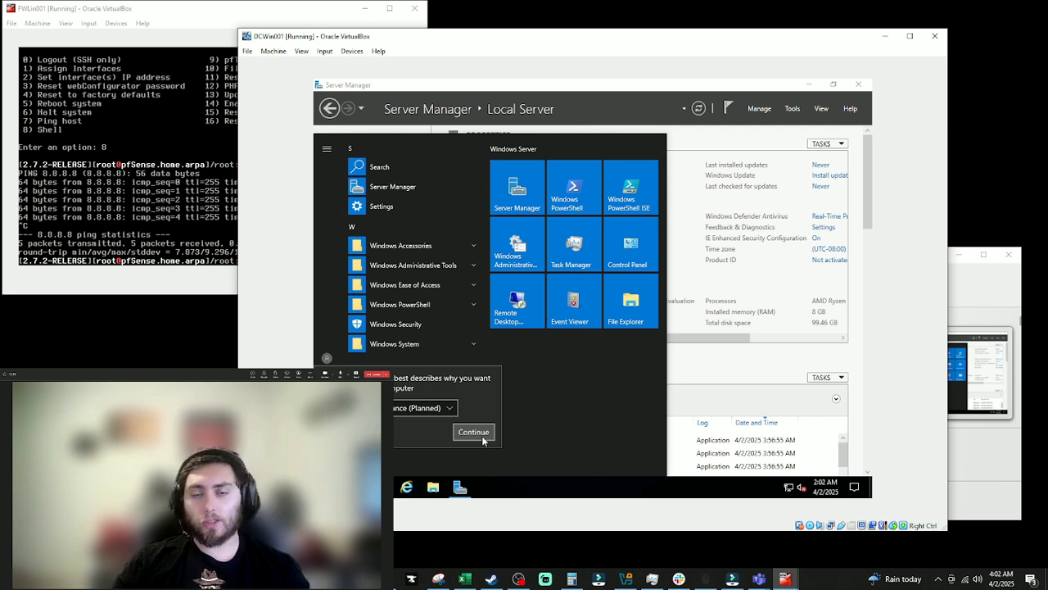
left_click(421, 413)
left_click(394, 379)
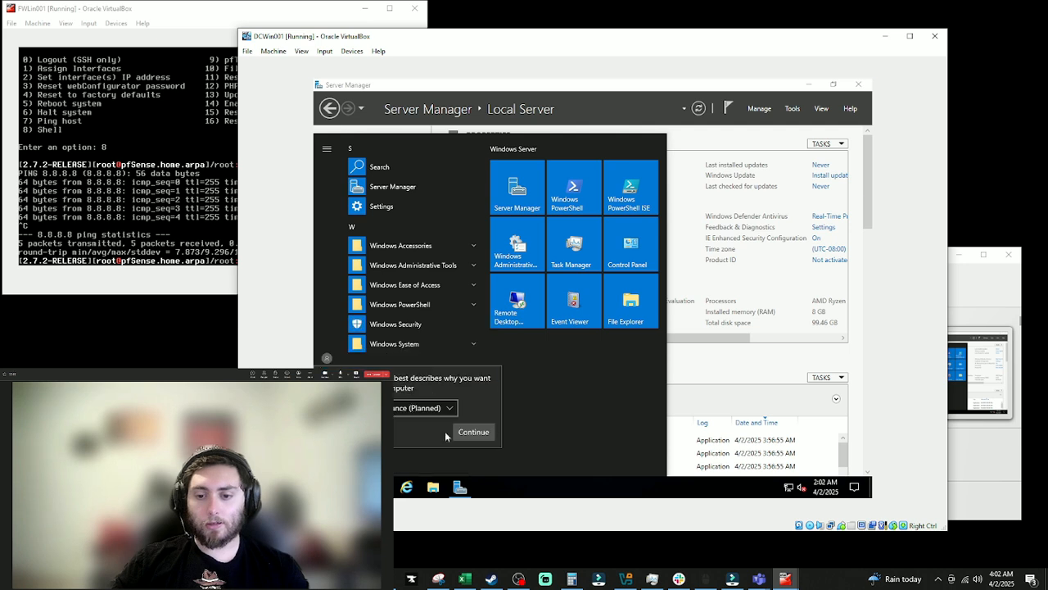
left_click(467, 432)
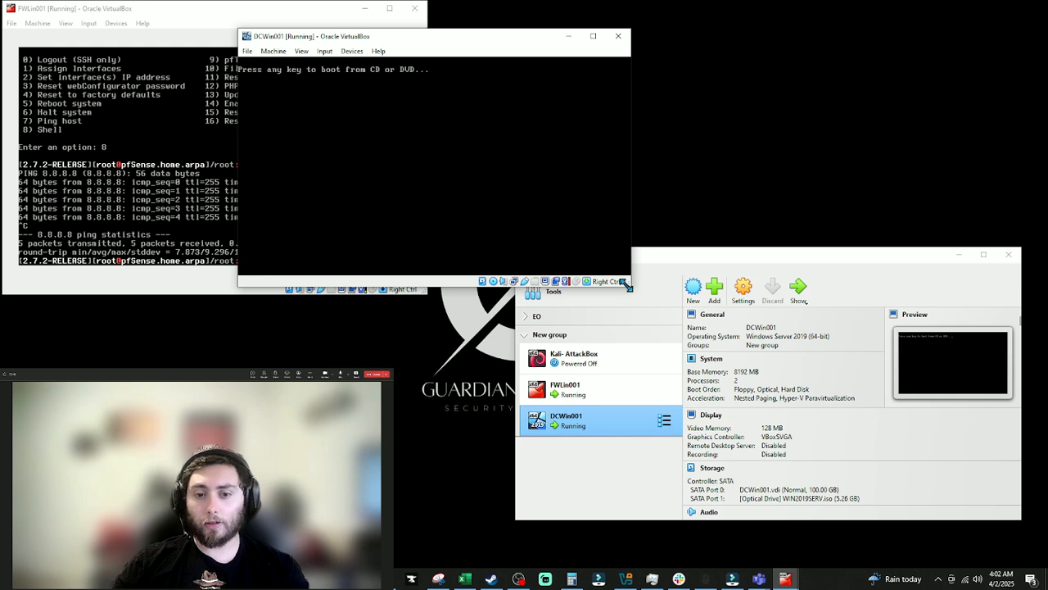
Step: Enlarge the restarted DCWin001 window and sign in as Administrator with the account password
left_click_drag(624, 283, 842, 436)
key("Return")
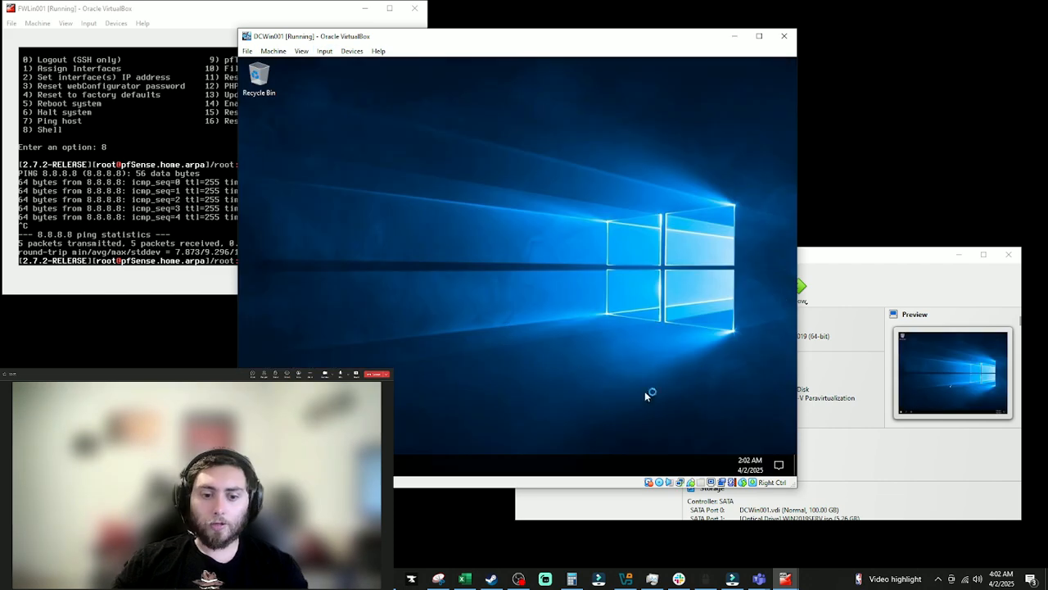
Step: Check the network connection status and review the Local Server properties for the computer name and Ethernet address
left_click(713, 465)
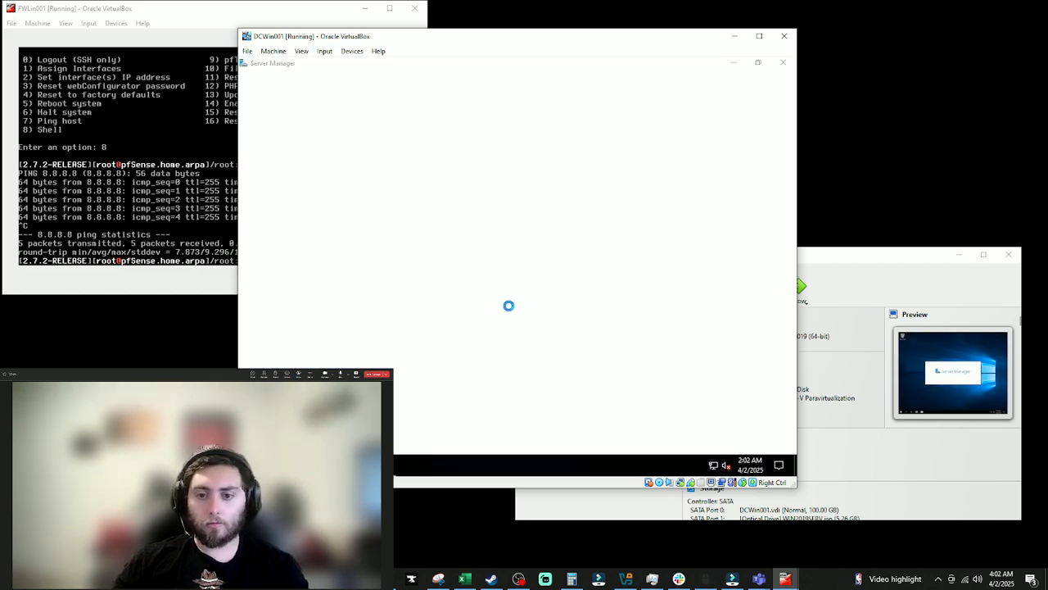
key("Escape")
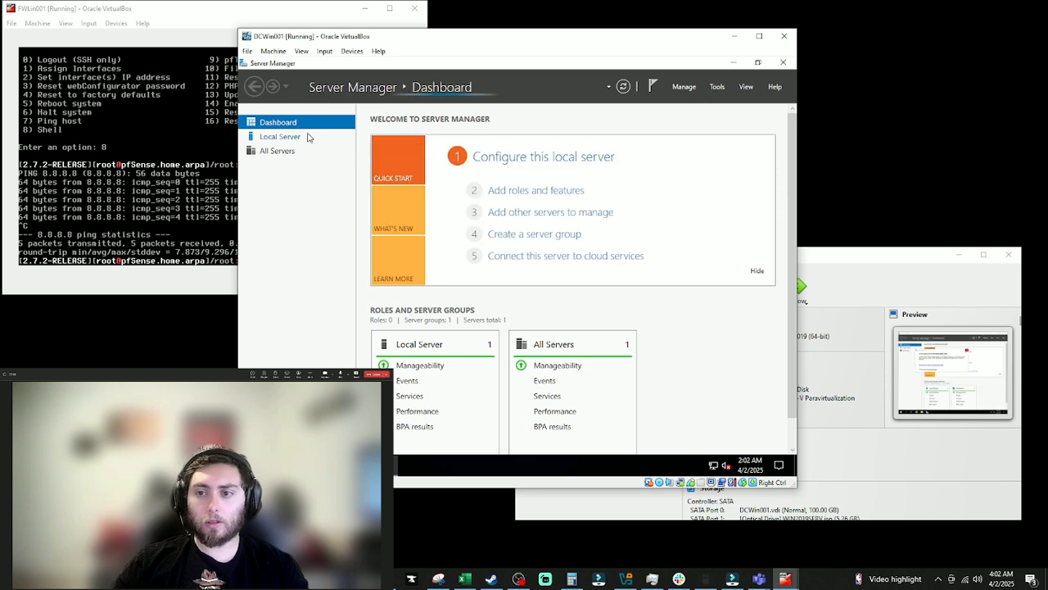
left_click(308, 137)
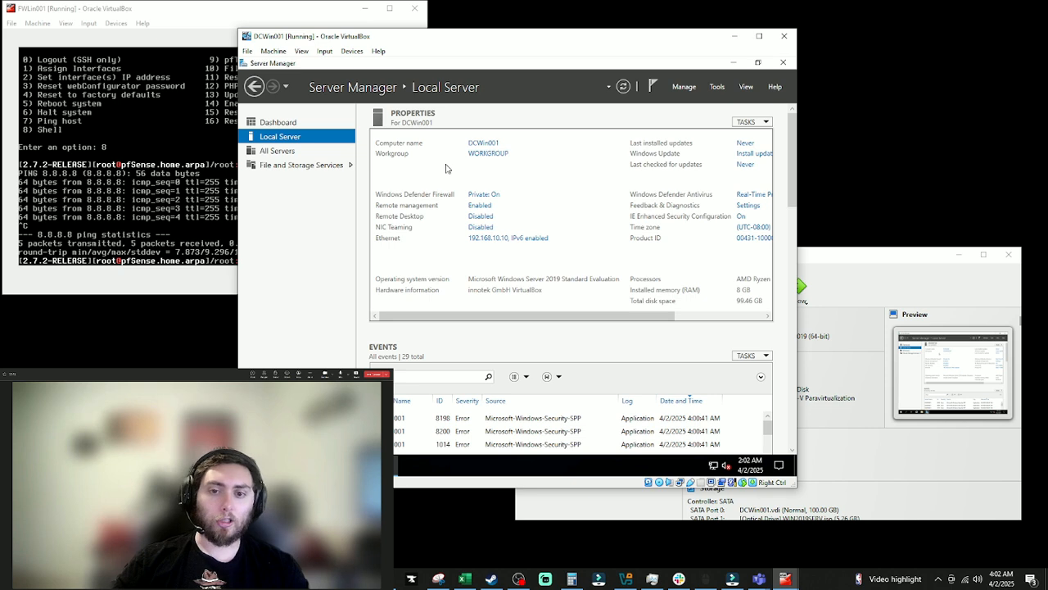
Step: Open a Command Prompt on the server and ping 8.8.8.8 to test internet connectivity, stopping the ping after a few replies
key("super")
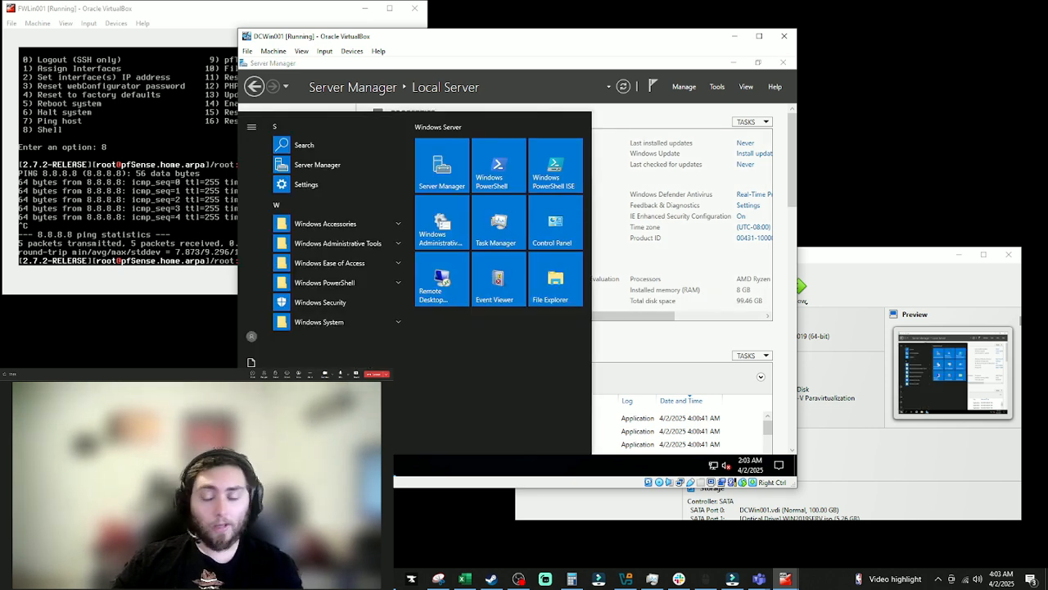
type("cmd")
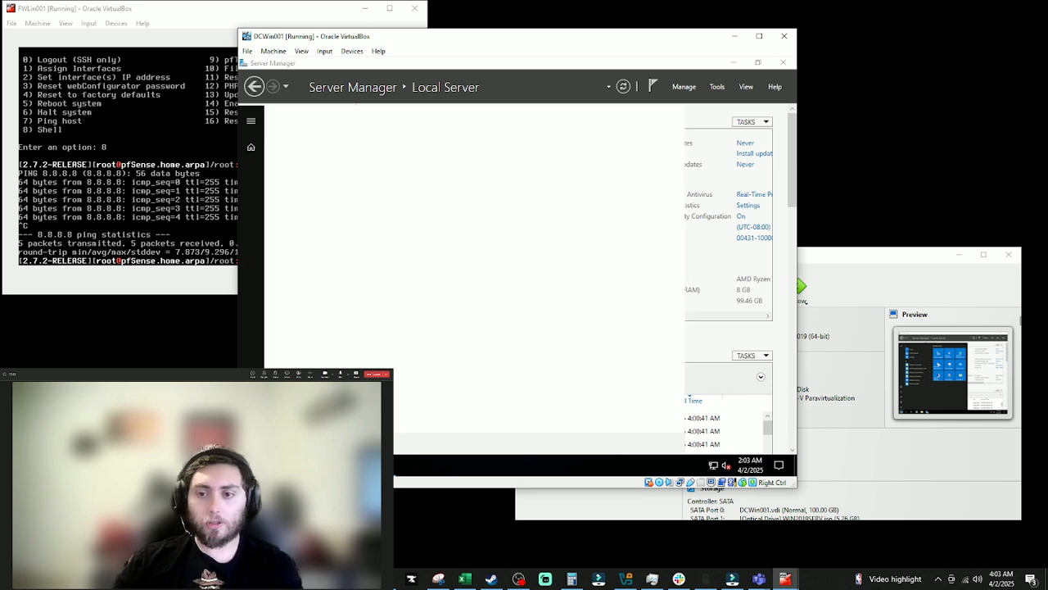
key("Return")
type("pi")
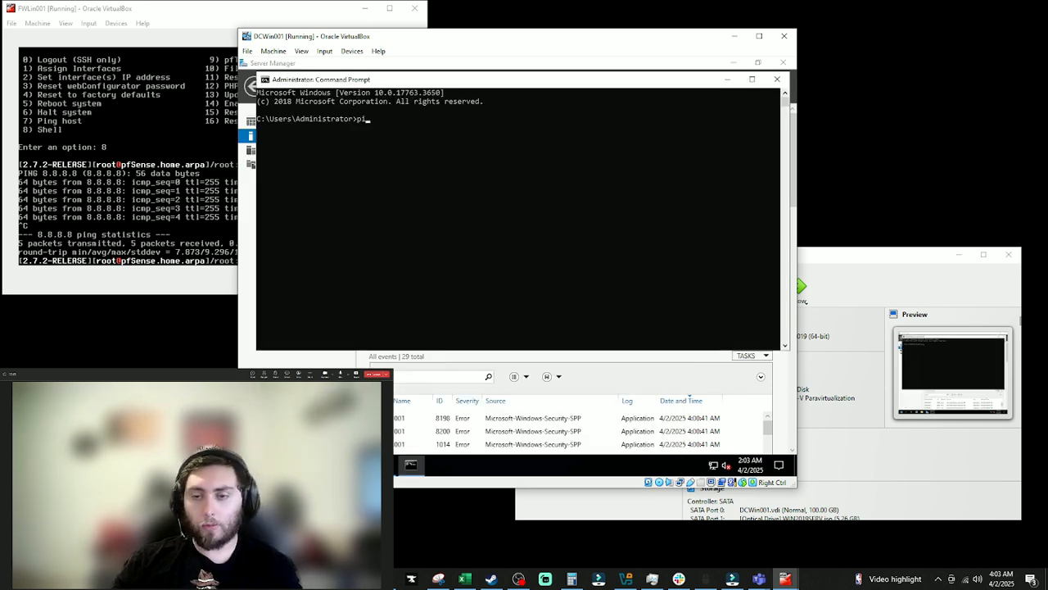
type("ng 8.8.8.8")
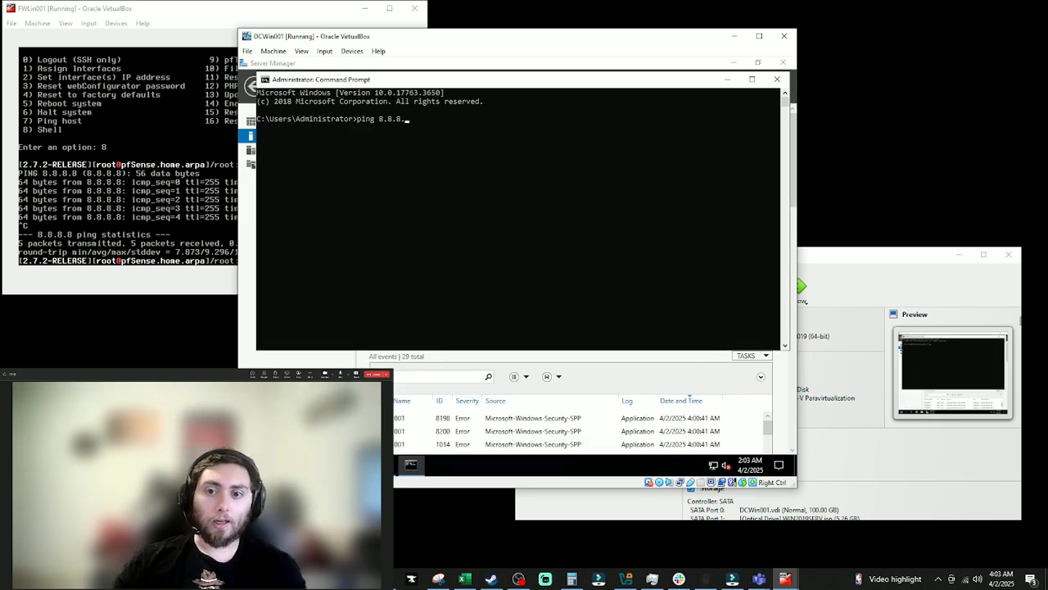
key("Return")
key("ctrl+c")
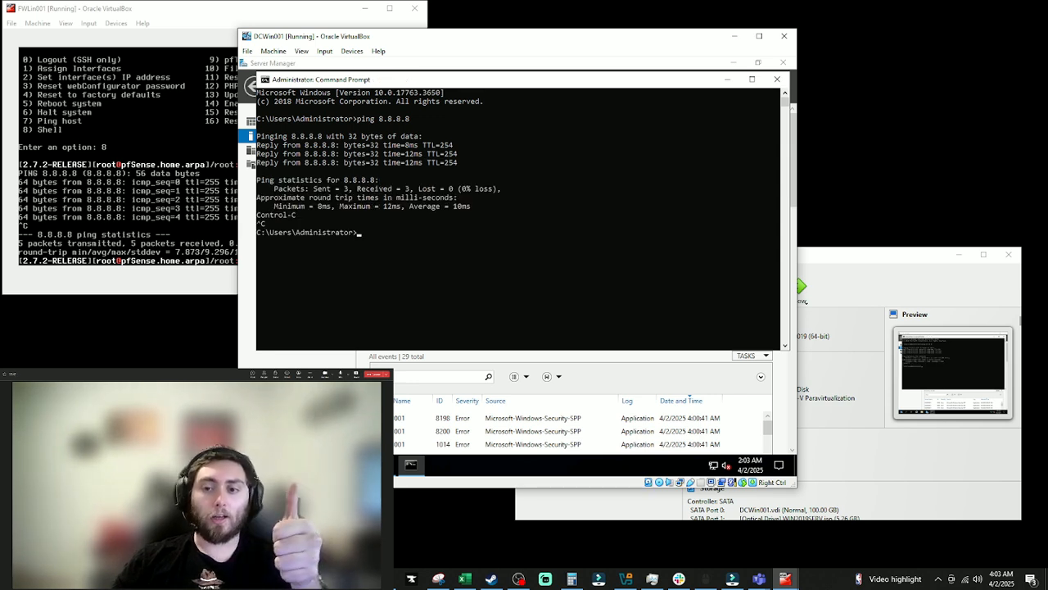
type("1")
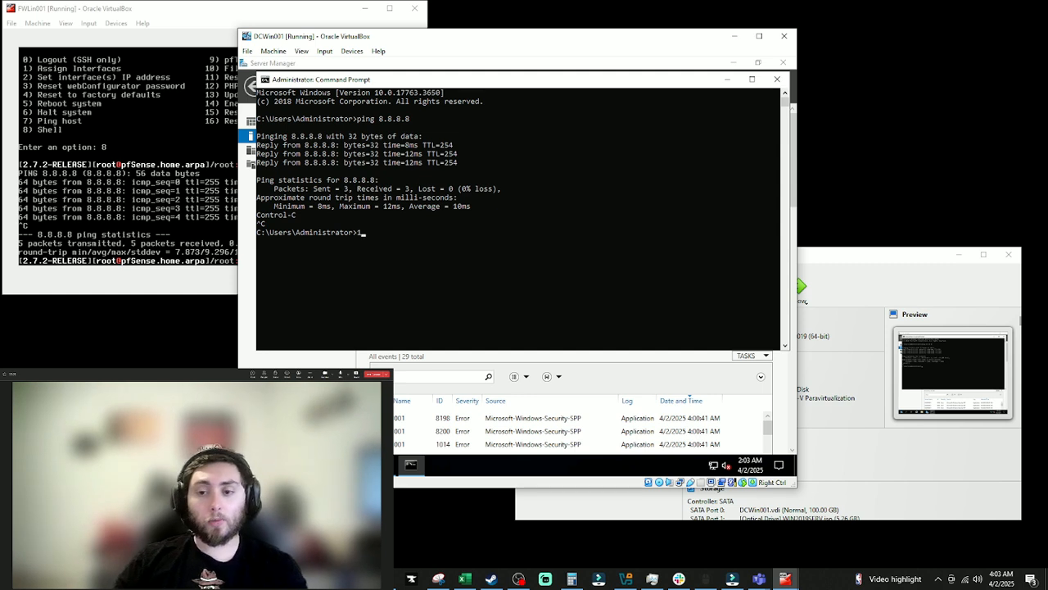
type("92.168.10.1")
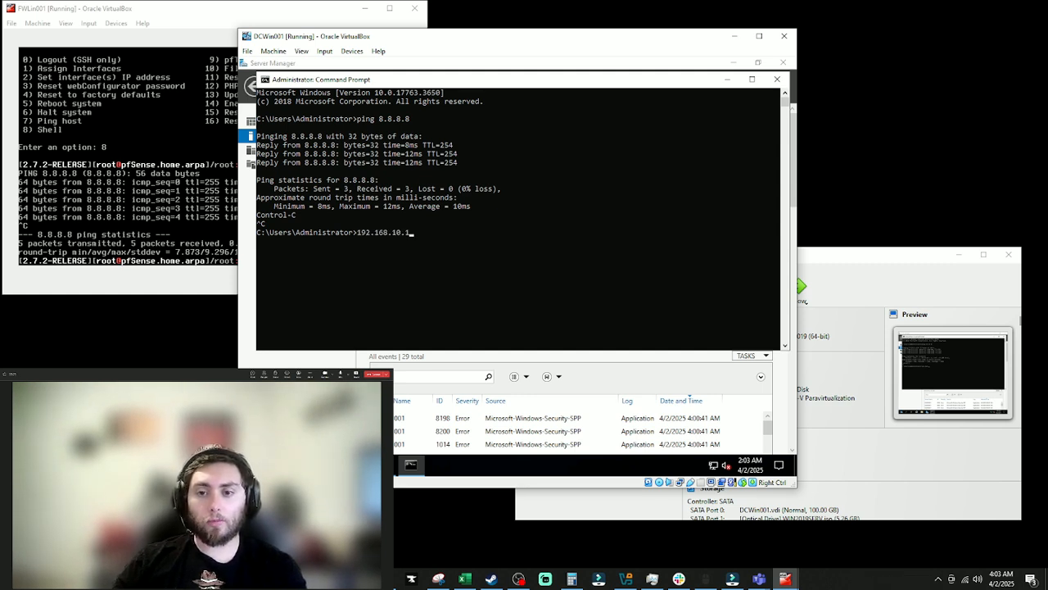
key("Return")
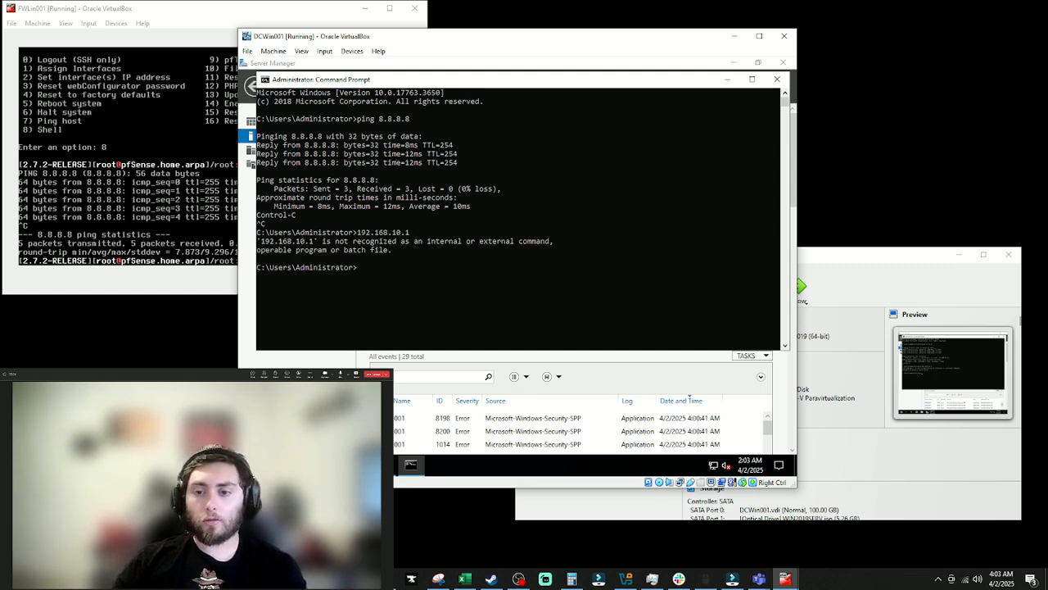
Step: Ping the gateway at 192.168.10.1 from the Command Prompt to test local network connectivity
type("192.168.10.1")
key("Up")
key("BackSpace")
key("BackSpace")
key("BackSpace")
key("BackSpace")
key("BackSpace")
key("BackSpace")
key("BackSpace")
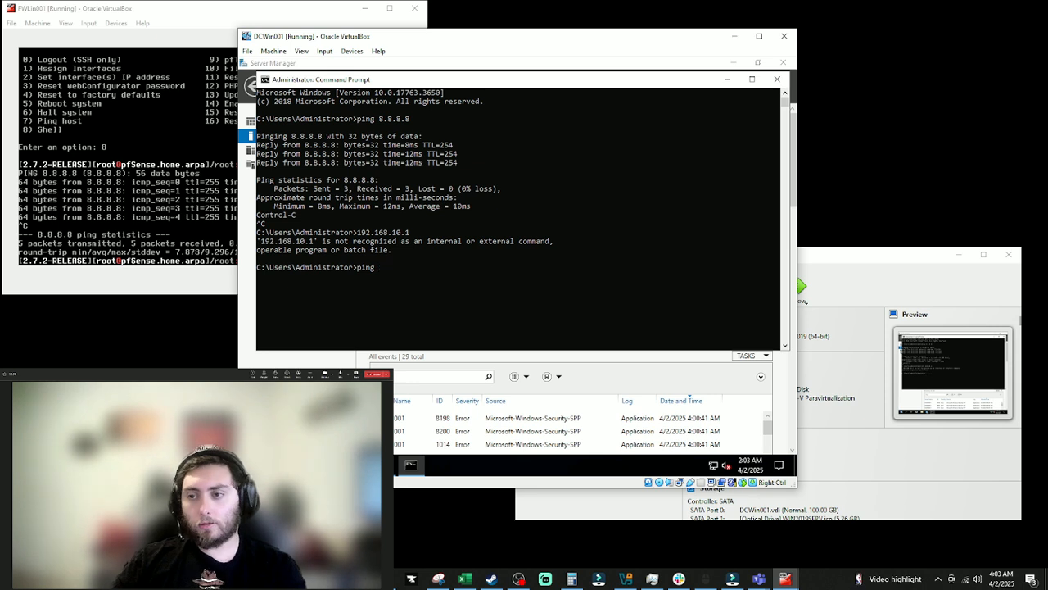
type("192.168.10.1")
key("Return")
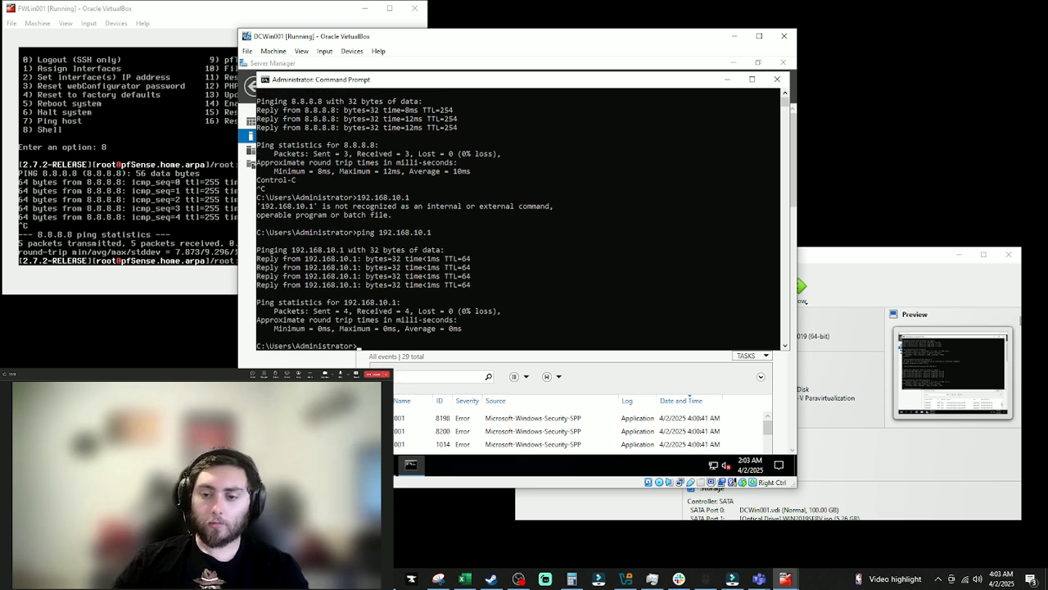